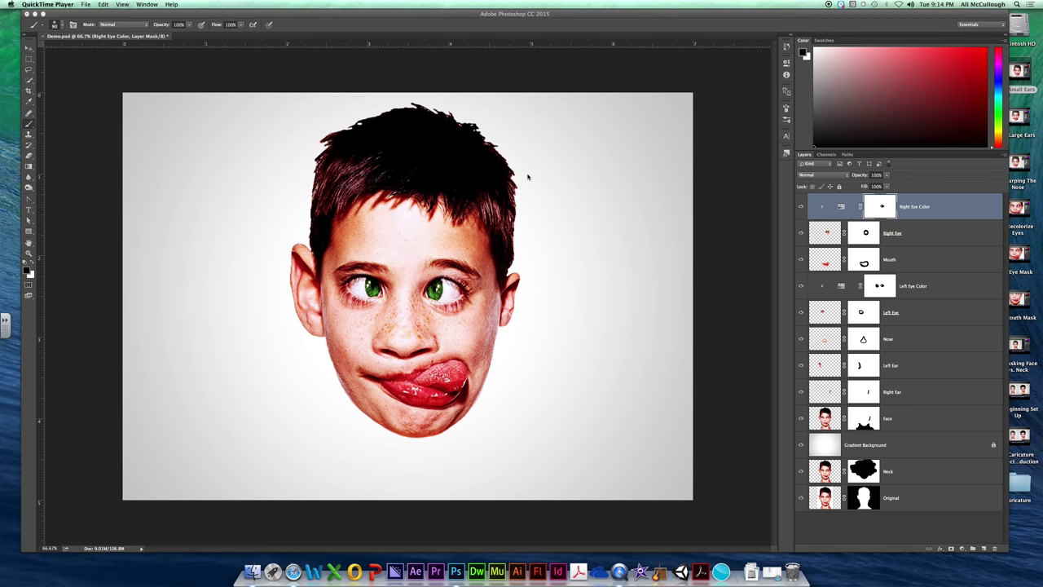
- View the artwork at 100% and compare the Face layer with the two eye-colour layers
{"action": "left_click", "coordinate": [527, 176]}
{"action": "key", "text": "super+1"}
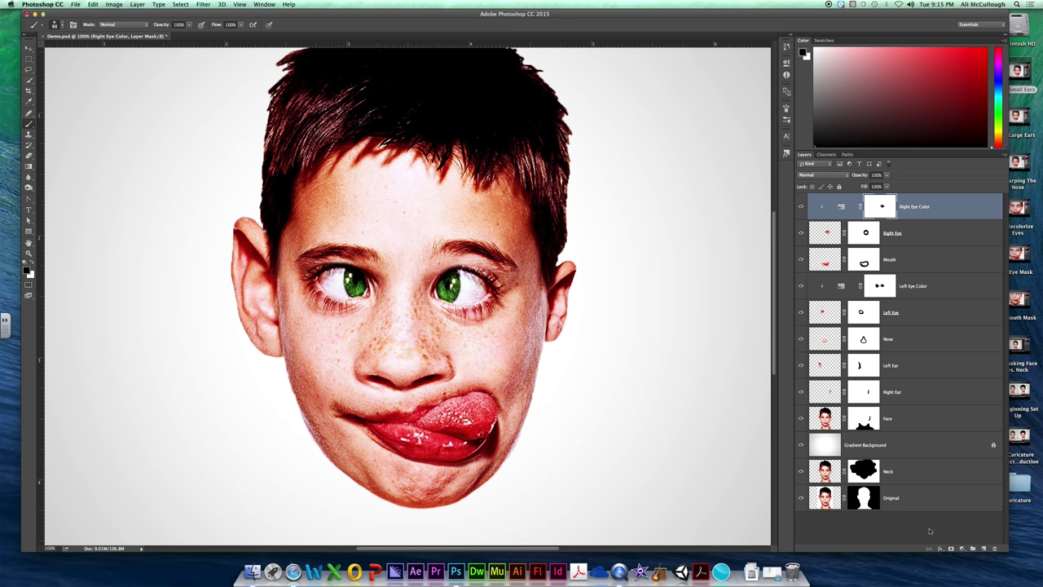
{"action": "left_click", "coordinate": [900, 417]}
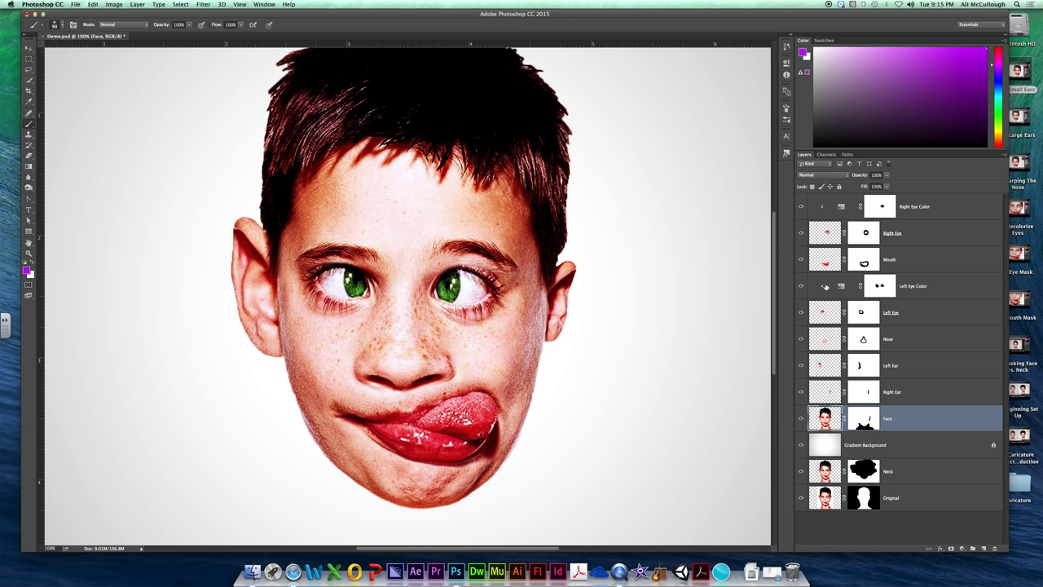
{"action": "left_click", "coordinate": [922, 290]}
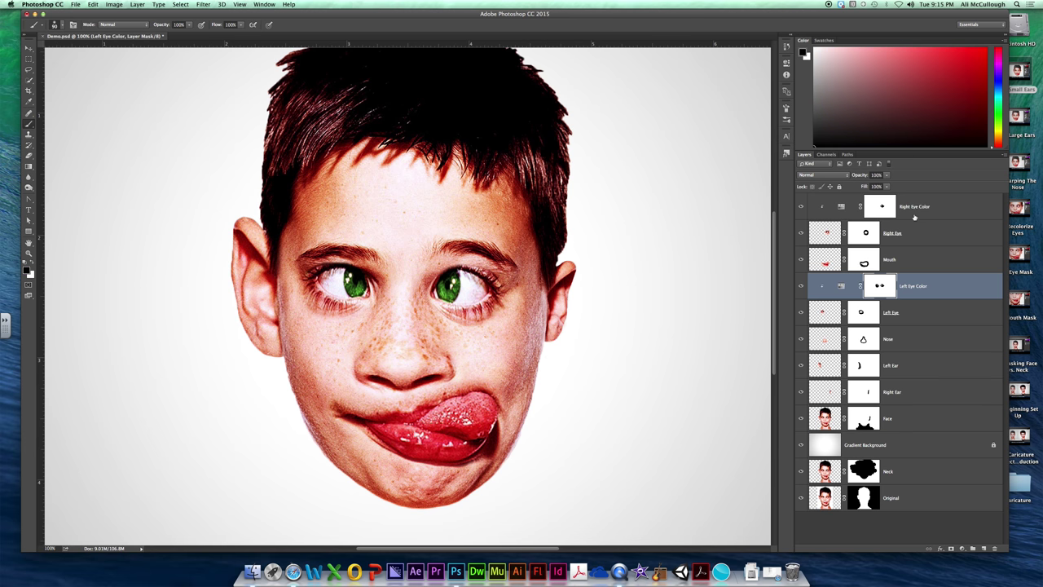
{"action": "left_click", "coordinate": [915, 208]}
{"action": "left_click", "coordinate": [918, 287]}
{"action": "left_click", "coordinate": [914, 204]}
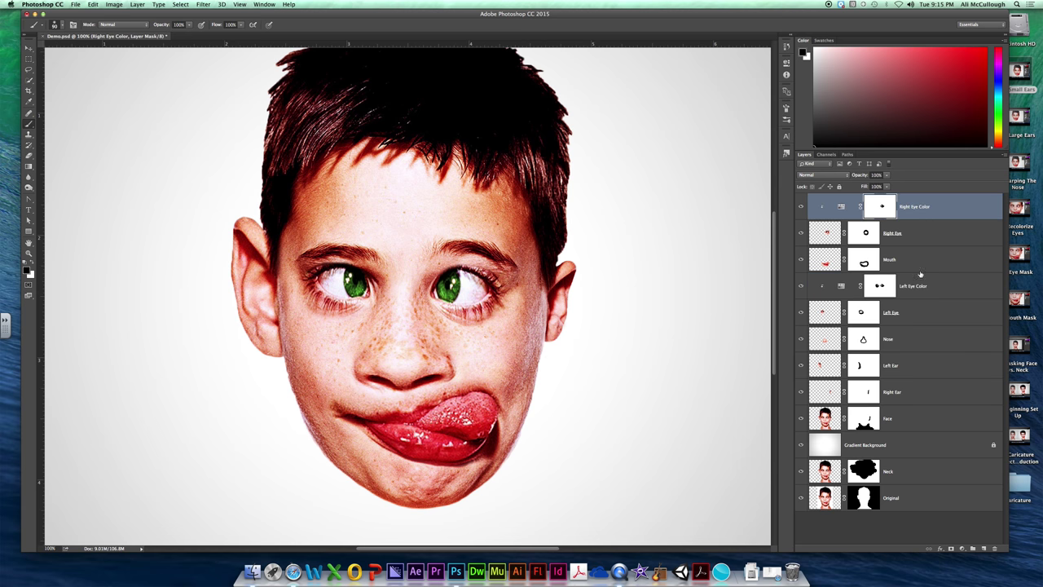
{"action": "left_click", "coordinate": [916, 291]}
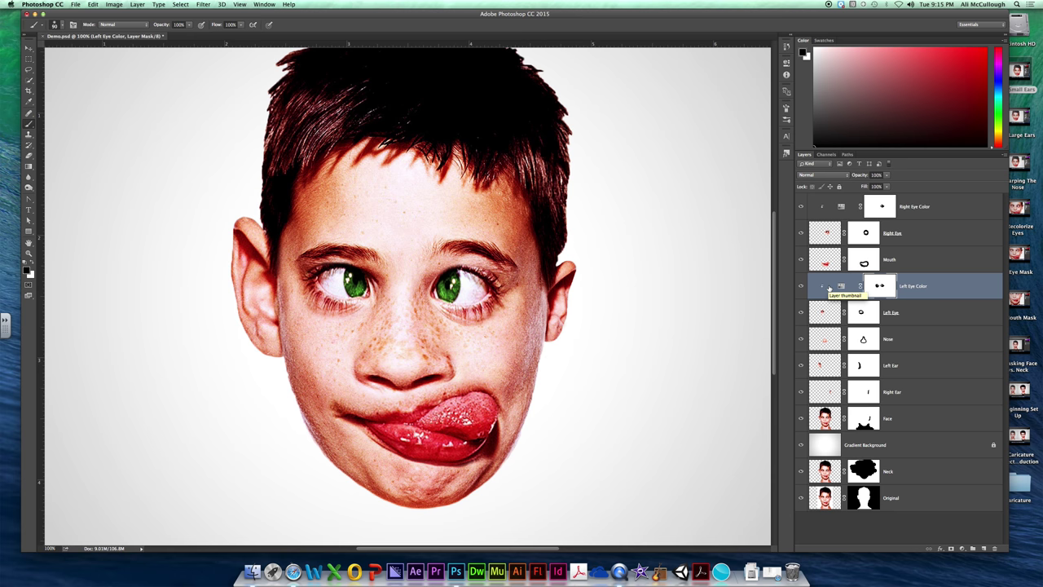
- Trial-select Right Eye Color through Face, then inspect the eye, eye-colour and mouth layers
{"action": "left_click", "coordinate": [914, 208]}
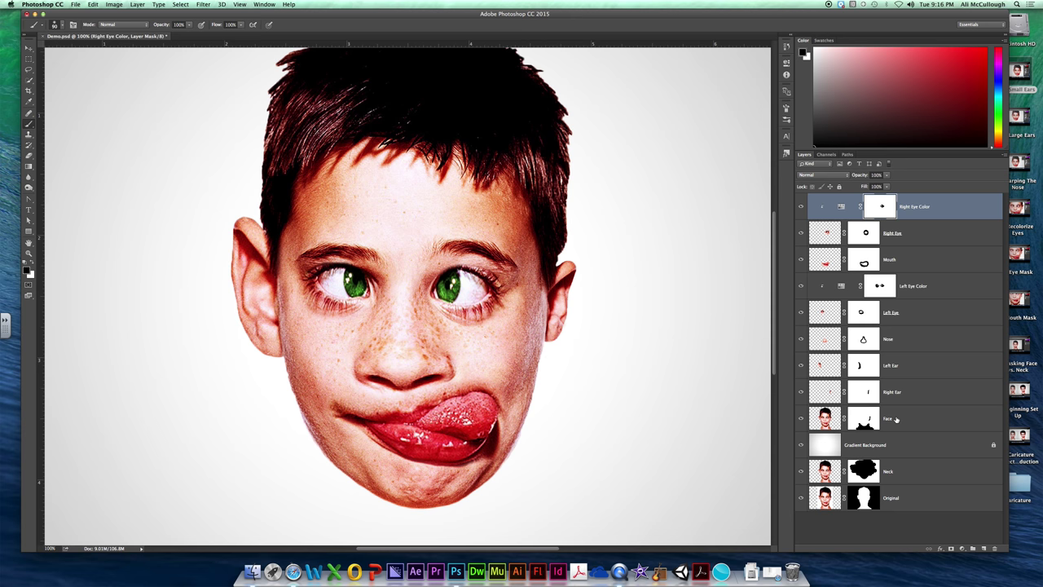
{"action": "left_click", "coordinate": [890, 419], "text": "shift"}
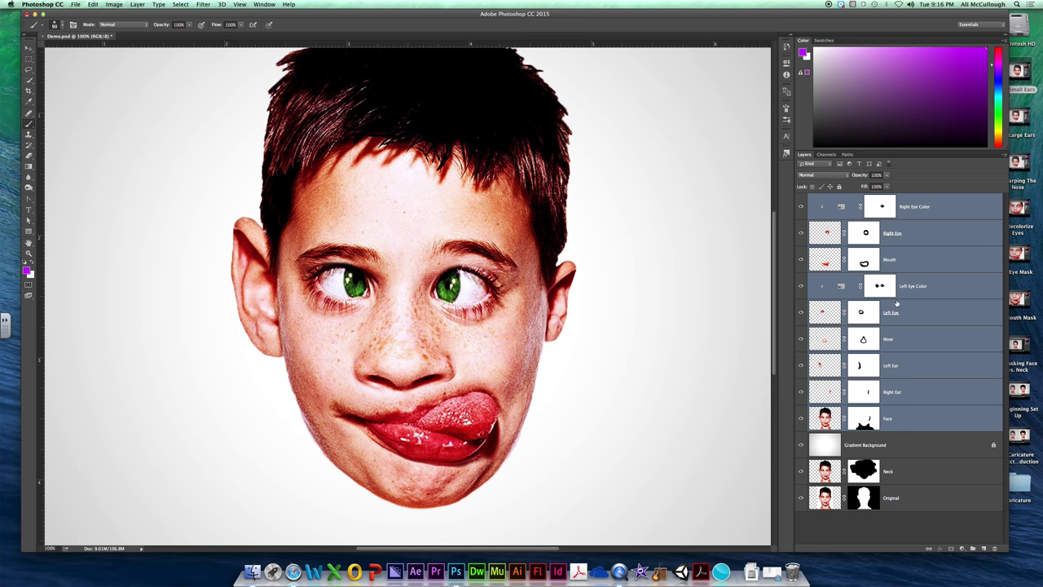
{"action": "left_click", "coordinate": [889, 443]}
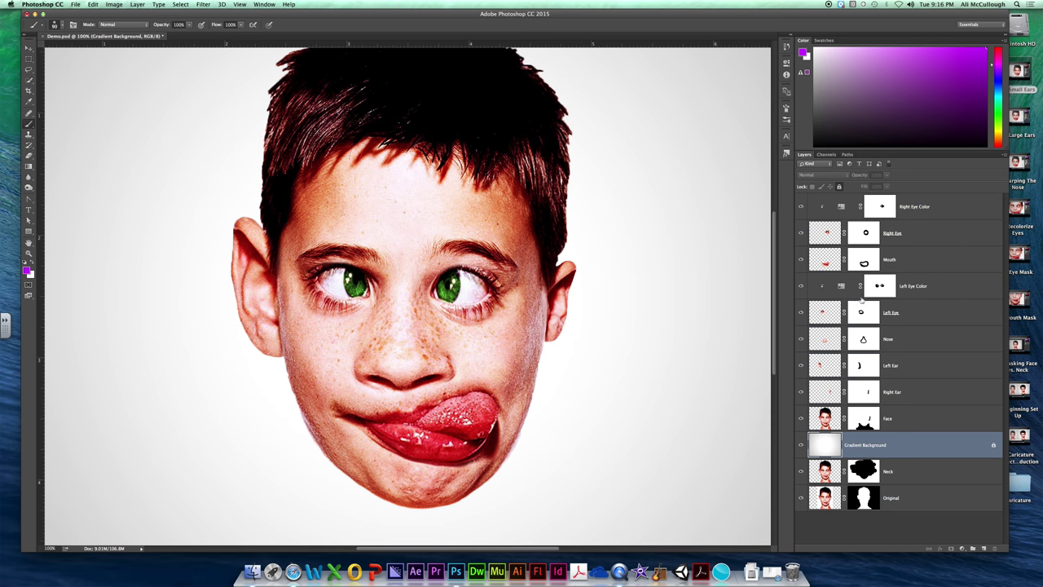
{"action": "left_click", "coordinate": [922, 206]}
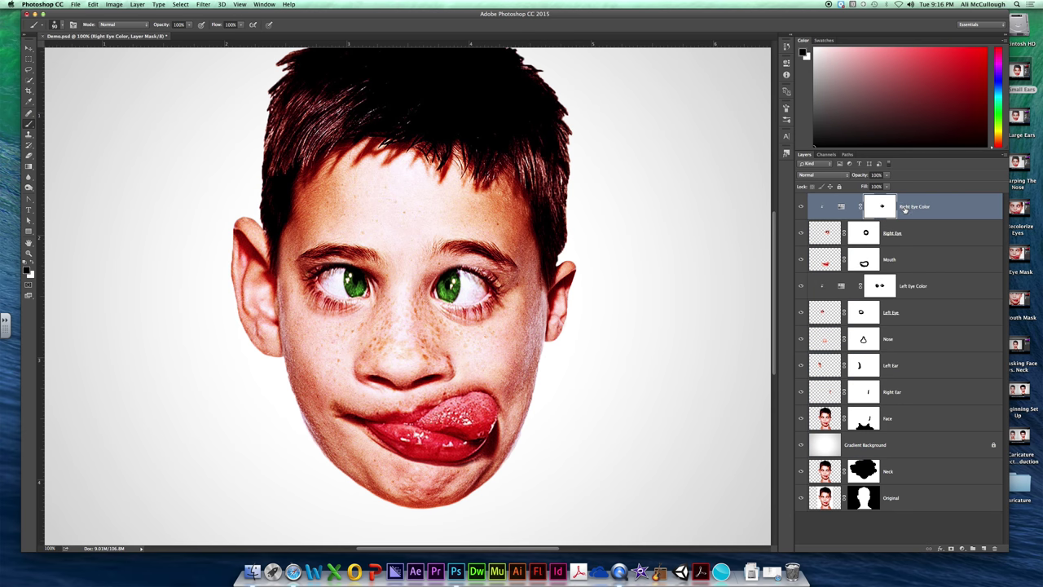
{"action": "left_click", "coordinate": [905, 232]}
{"action": "left_click", "coordinate": [904, 259]}
{"action": "left_click", "coordinate": [925, 287]}
{"action": "left_click", "coordinate": [919, 320]}
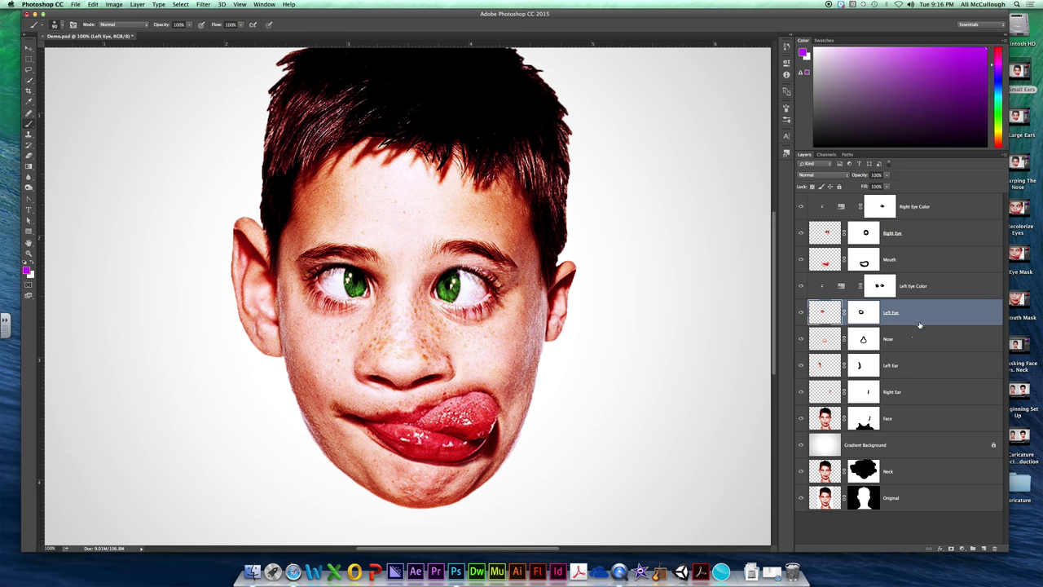
- Check the nose, ear, Face, Gradient Background, Neck and Original layers, then select Right Eye Color through Face
{"action": "left_click", "coordinate": [917, 336]}
{"action": "left_click", "coordinate": [911, 369]}
{"action": "left_click", "coordinate": [908, 396]}
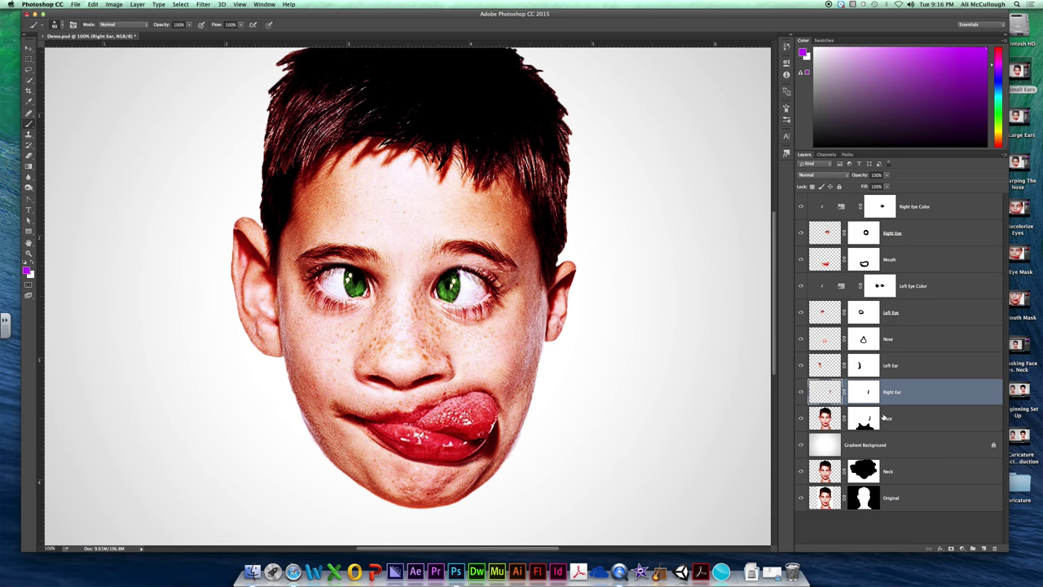
{"action": "left_click", "coordinate": [900, 420]}
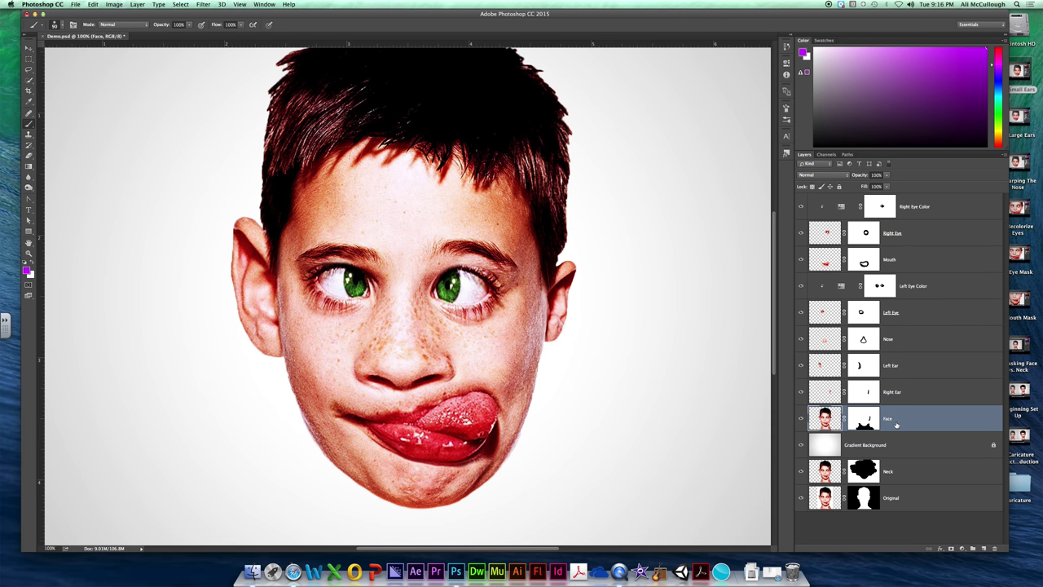
{"action": "left_click", "coordinate": [877, 445]}
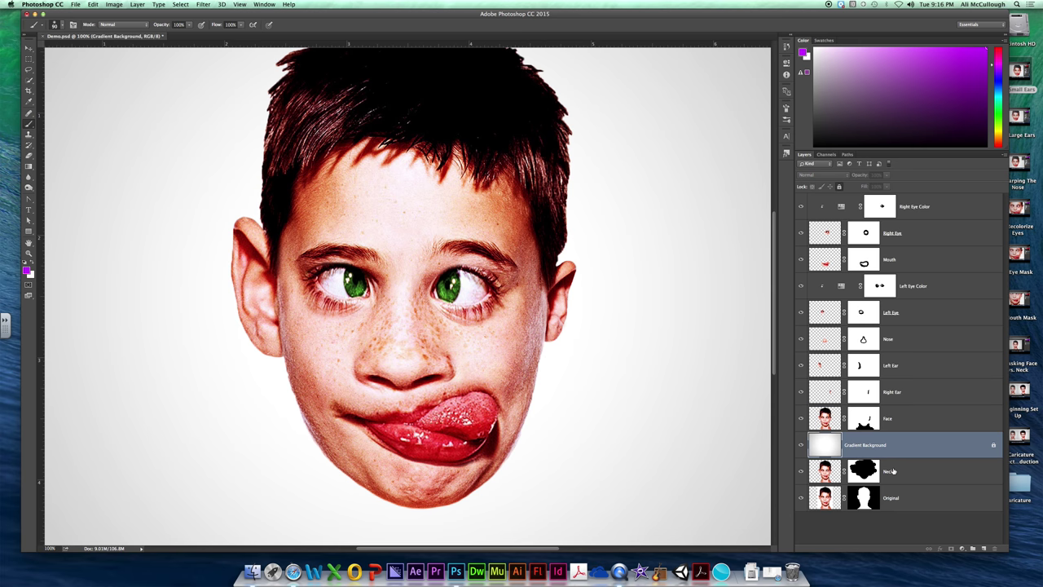
{"action": "left_click", "coordinate": [893, 471]}
{"action": "left_click", "coordinate": [909, 500]}
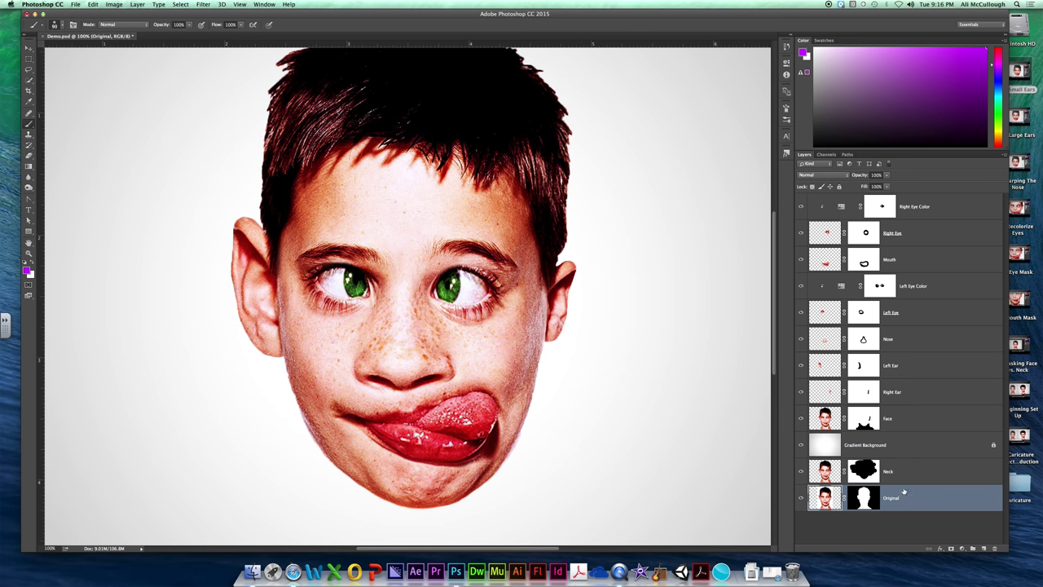
{"action": "left_click", "coordinate": [923, 206]}
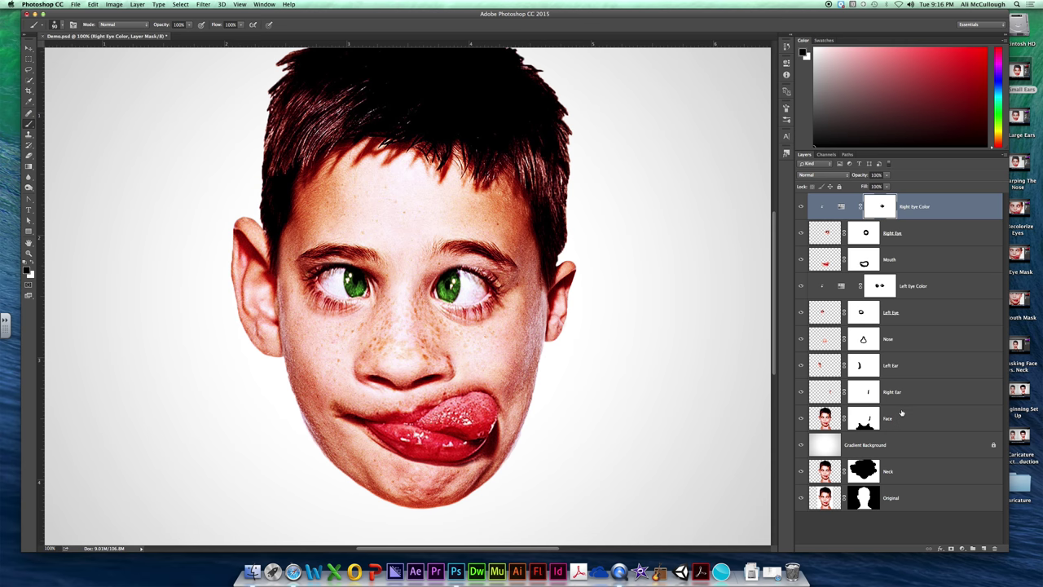
{"action": "left_click", "coordinate": [902, 413], "text": "shift"}
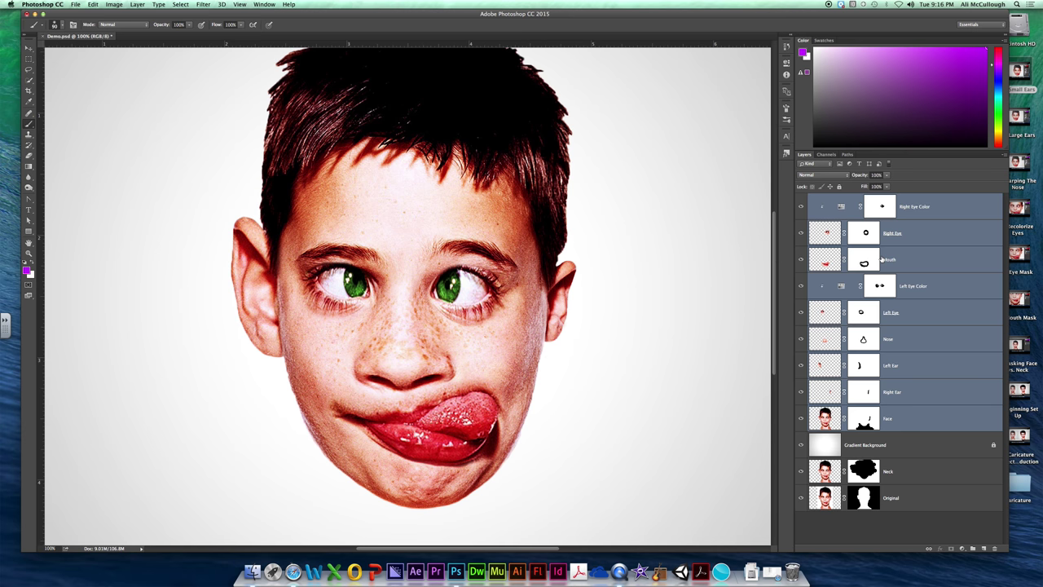
- Group the nine selected face layers with Cmd+G and check the new group's contents
{"action": "key", "text": "super+g"}
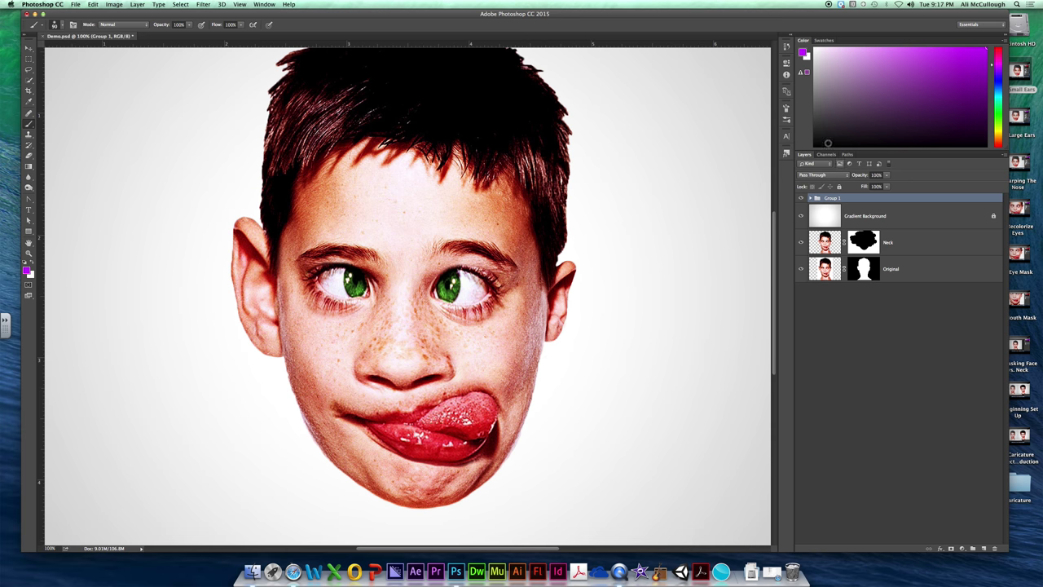
{"action": "left_click", "coordinate": [801, 199]}
{"action": "left_click", "coordinate": [801, 199]}
{"action": "left_click", "coordinate": [813, 198]}
{"action": "left_click", "coordinate": [812, 198]}
{"action": "left_click", "coordinate": [812, 198]}
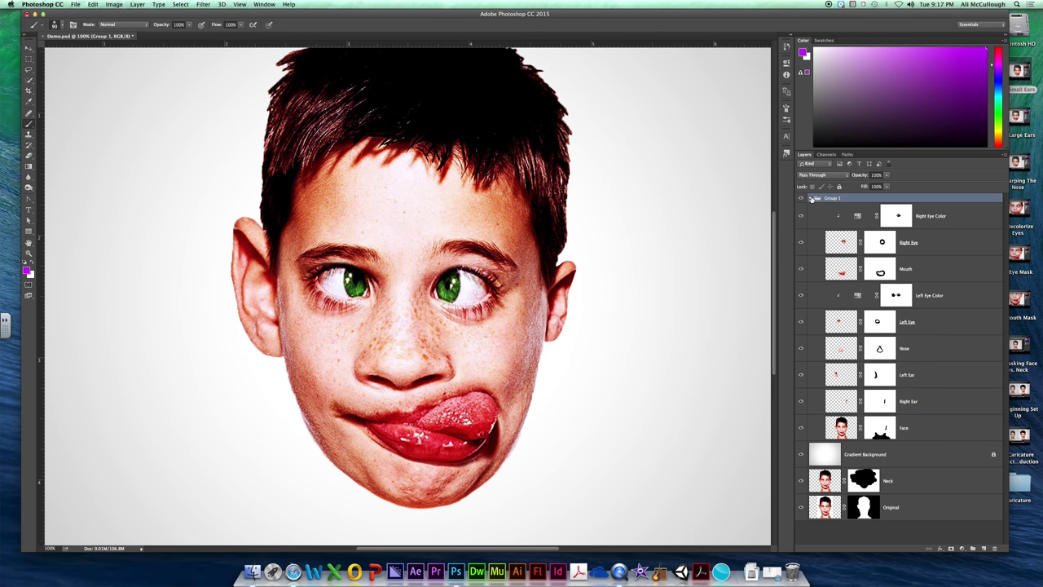
{"action": "left_click", "coordinate": [812, 198]}
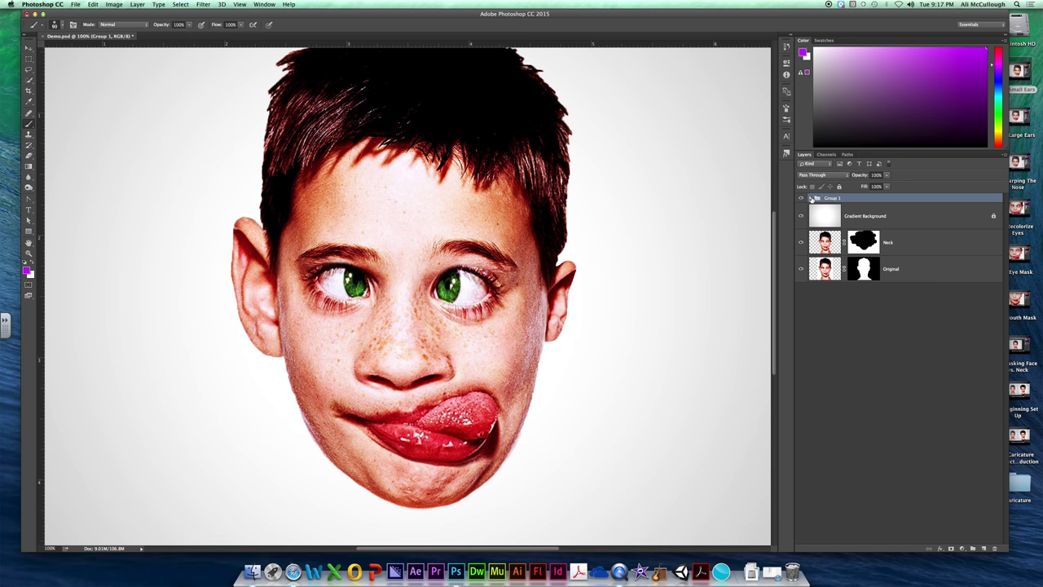
- Rename the new group to 'Face'
{"action": "double_click", "coordinate": [831, 198]}
{"action": "type", "text": "Face"}
{"action": "key", "text": "Return"}
- Drag the Face group below Gradient Background, then duplicate it as Face copy
{"action": "double_click", "coordinate": [829, 199]}
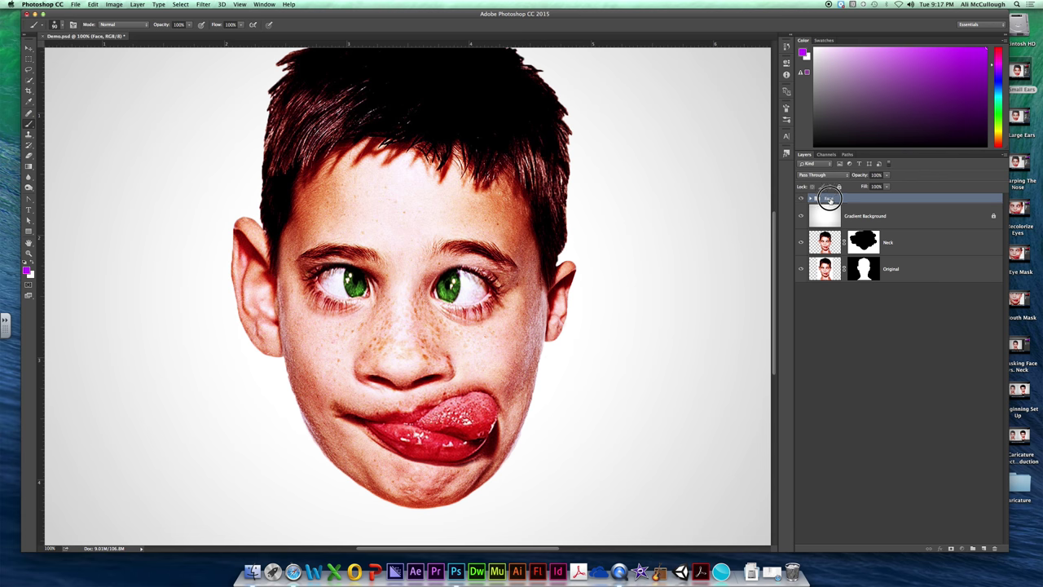
{"action": "left_click_drag", "start_coordinate": [828, 199], "coordinate": [831, 225]}
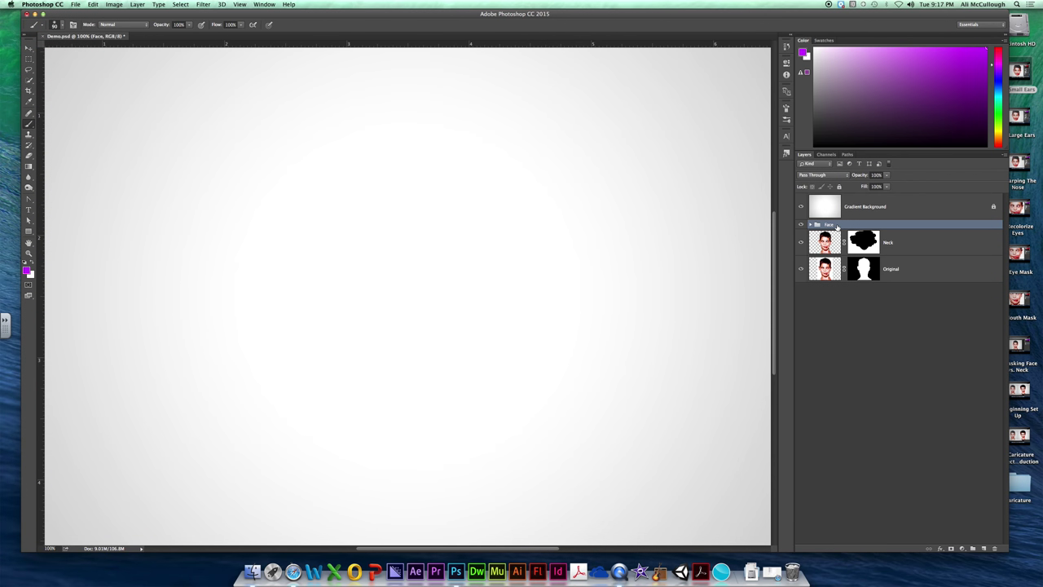
{"action": "left_click", "coordinate": [810, 225]}
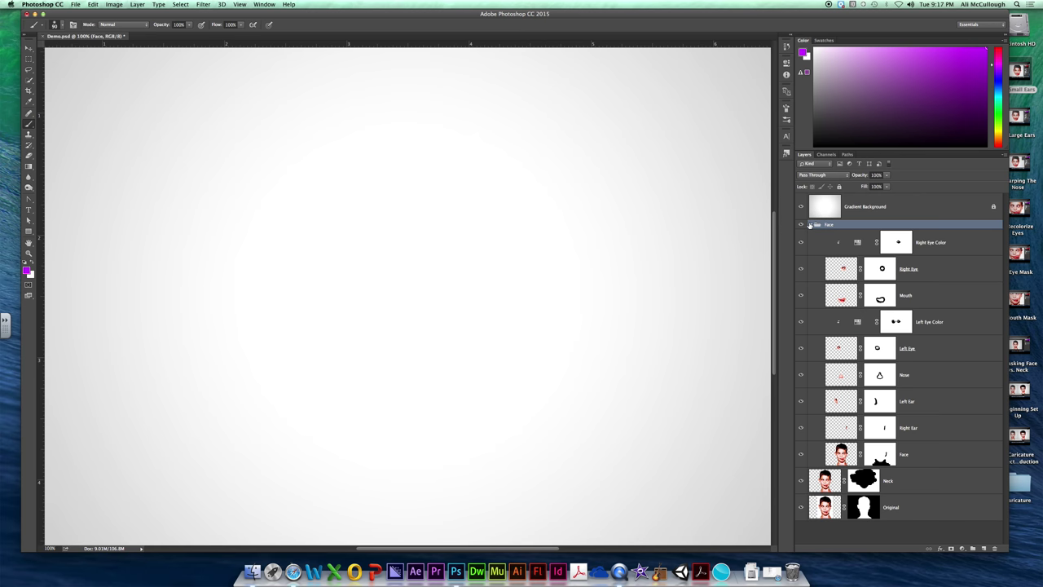
{"action": "left_click", "coordinate": [811, 225]}
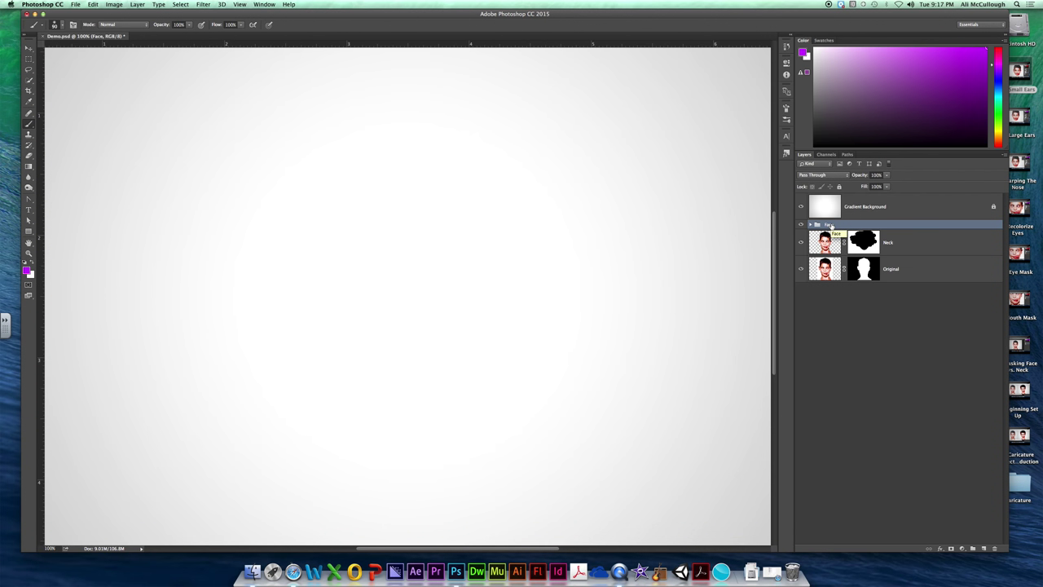
{"action": "key", "text": "super+j"}
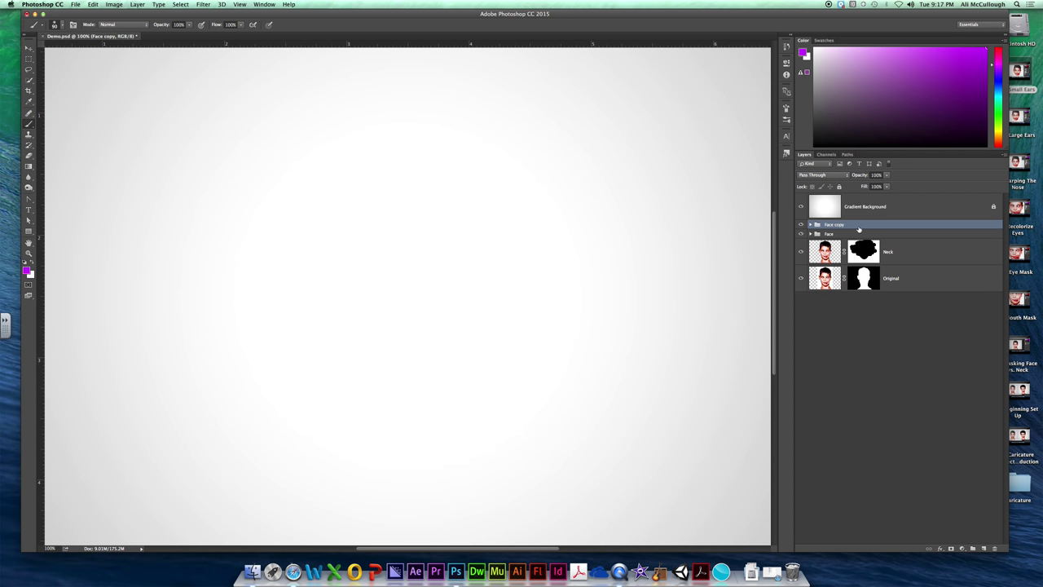
- Move Face copy above Gradient Background so the face shows, and reselect it
{"action": "left_click_drag", "start_coordinate": [853, 226], "coordinate": [854, 199]}
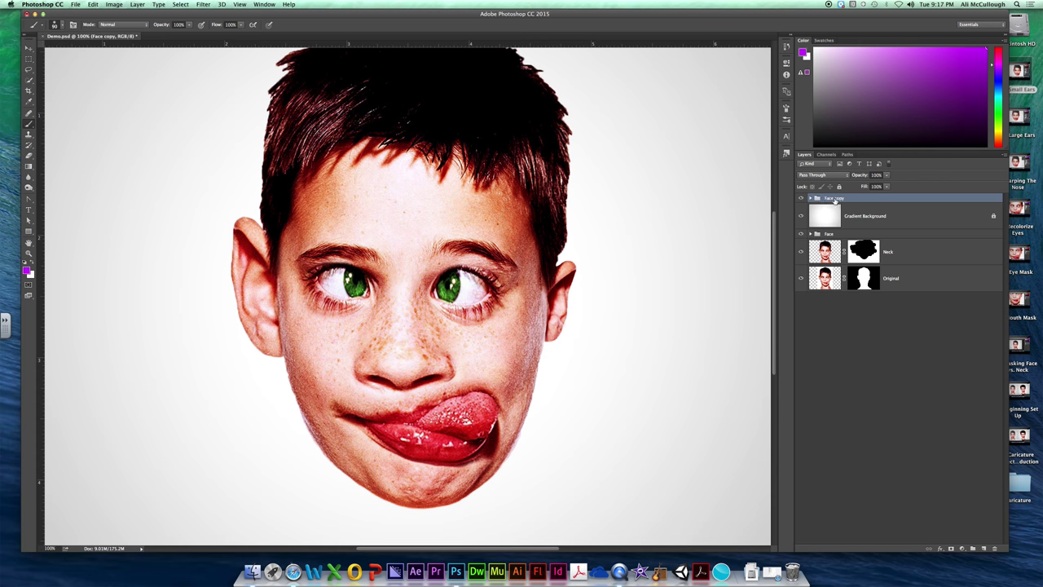
{"action": "left_click", "coordinate": [867, 216]}
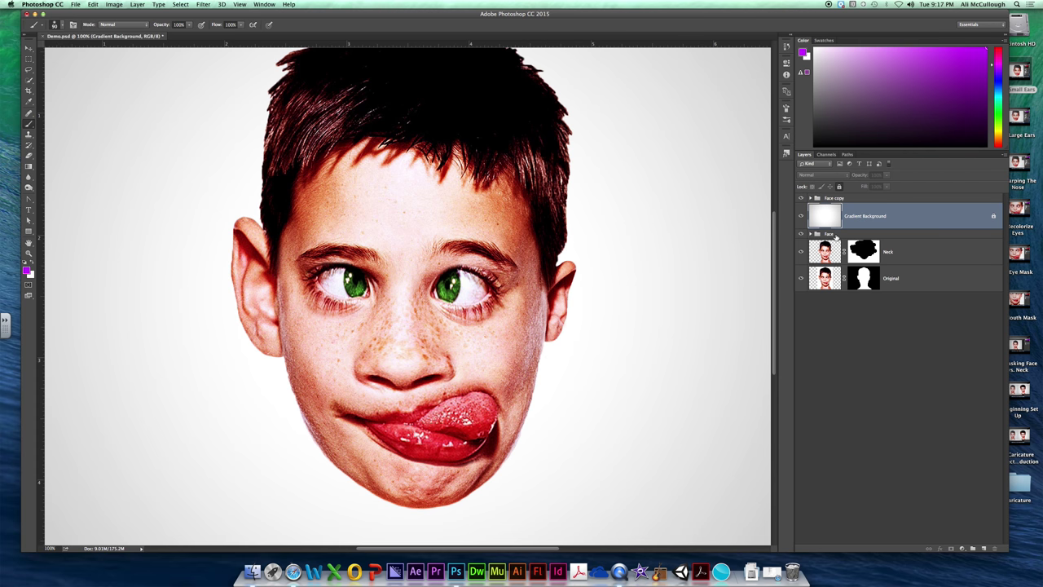
{"action": "left_click", "coordinate": [836, 236]}
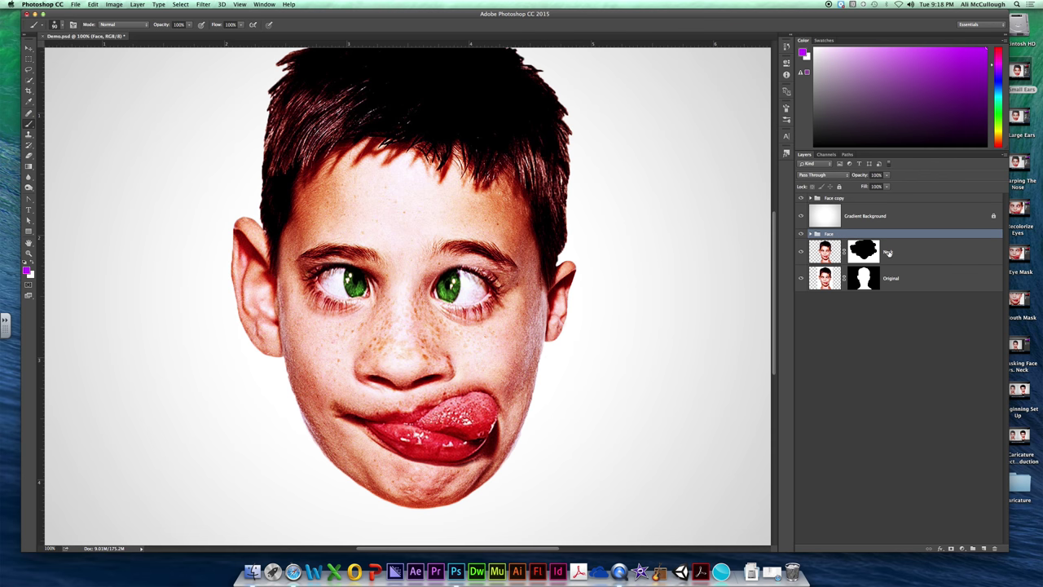
{"action": "left_click", "coordinate": [858, 199]}
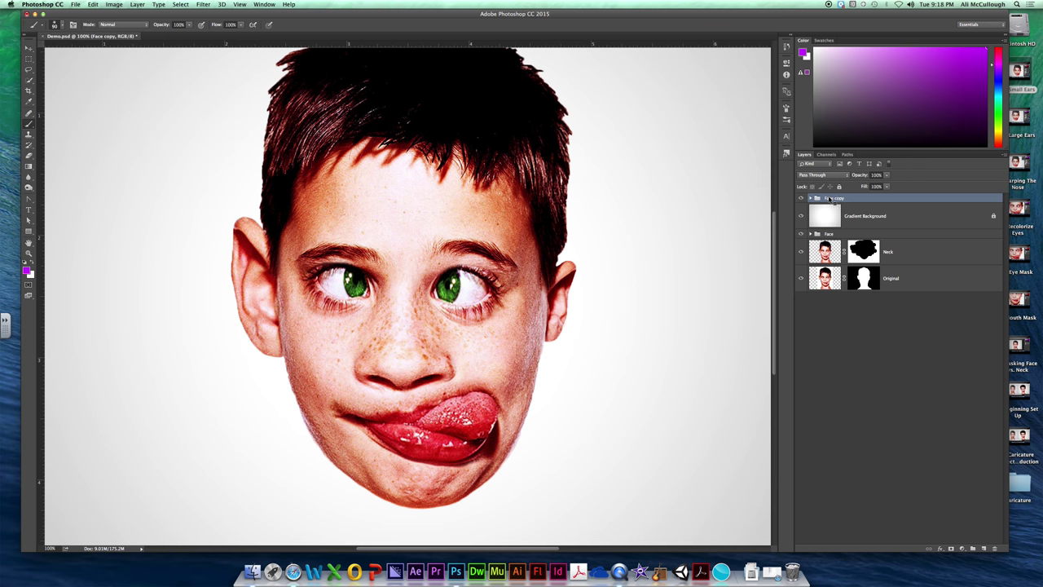
- Merge the Face copy group into one layer with Merge Group
{"action": "right_click", "coordinate": [836, 201]}
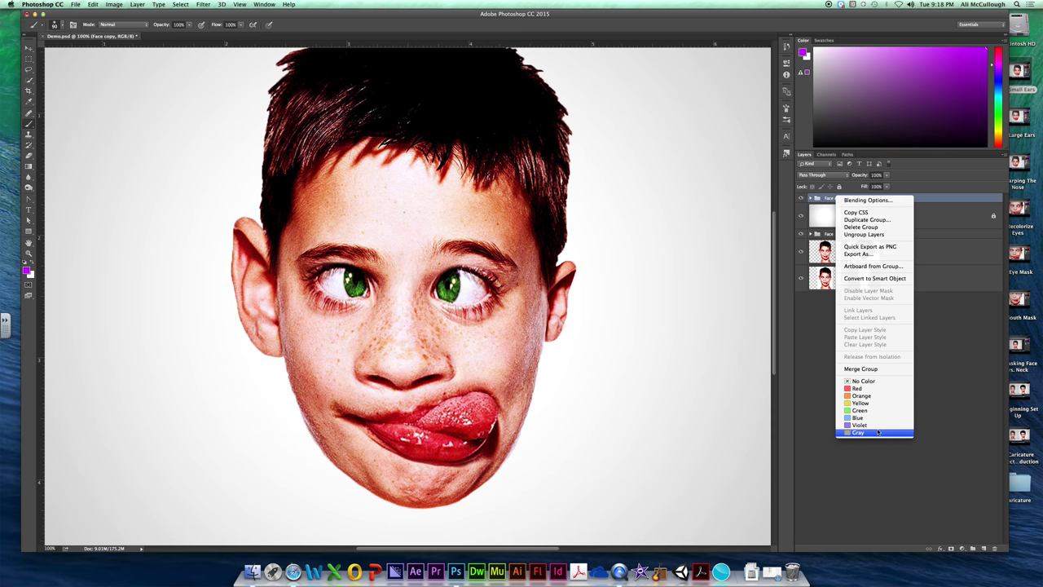
{"action": "left_click", "coordinate": [861, 371]}
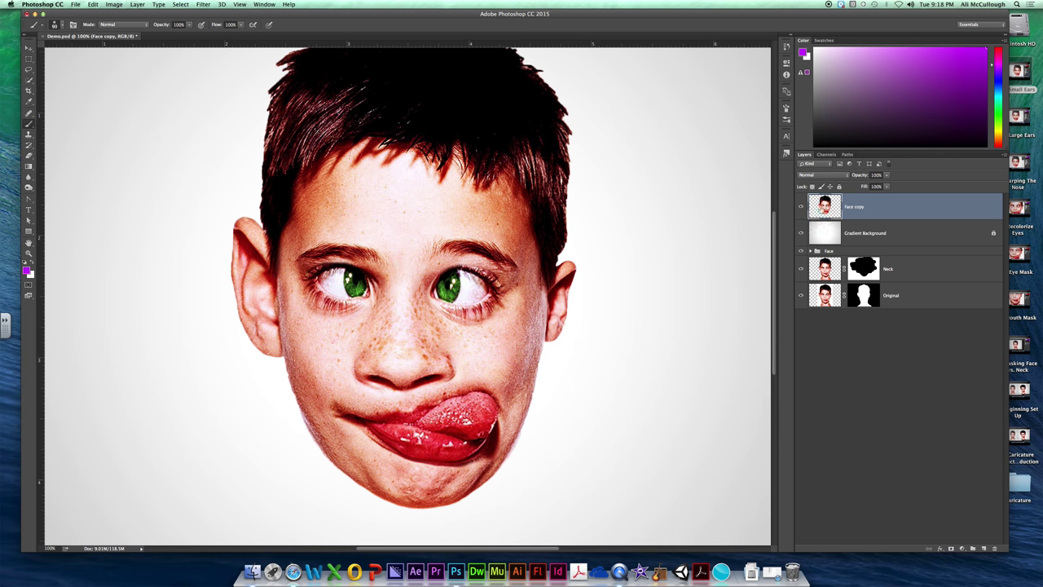
{"action": "key", "text": "v"}
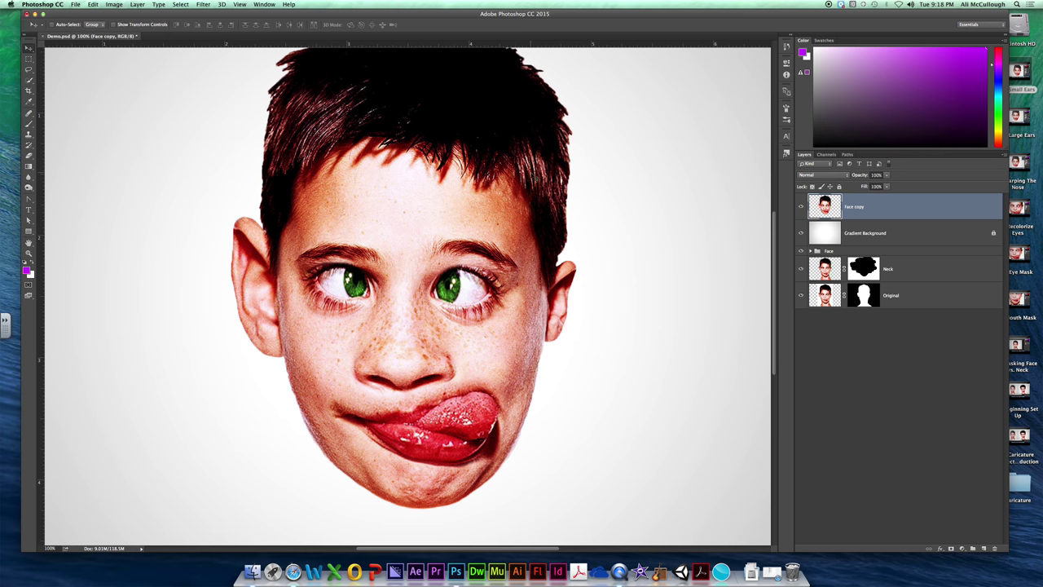
{"action": "mouse_move", "coordinate": [461, 164]}
{"action": "left_mouse_down"}
{"action": "mouse_move", "coordinate": [496, 159]}
{"action": "mouse_move", "coordinate": [466, 189]}
{"action": "left_mouse_up"}
{"action": "key", "text": "super+z"}
{"action": "left_click", "coordinate": [813, 253]}
{"action": "left_click", "coordinate": [810, 251]}
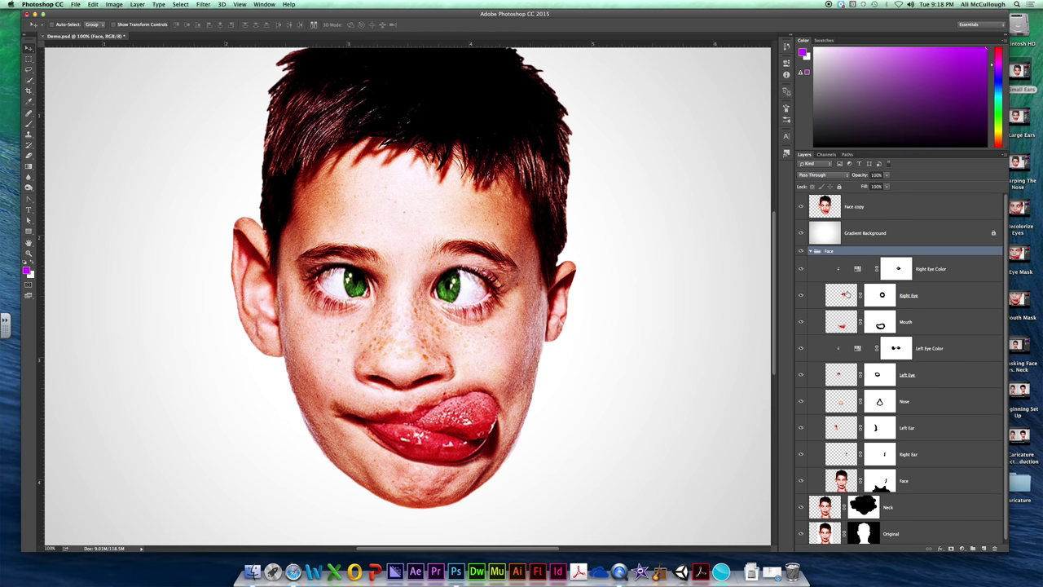
{"action": "left_click", "coordinate": [810, 251]}
{"action": "left_click", "coordinate": [810, 251]}
{"action": "left_click", "coordinate": [811, 251]}
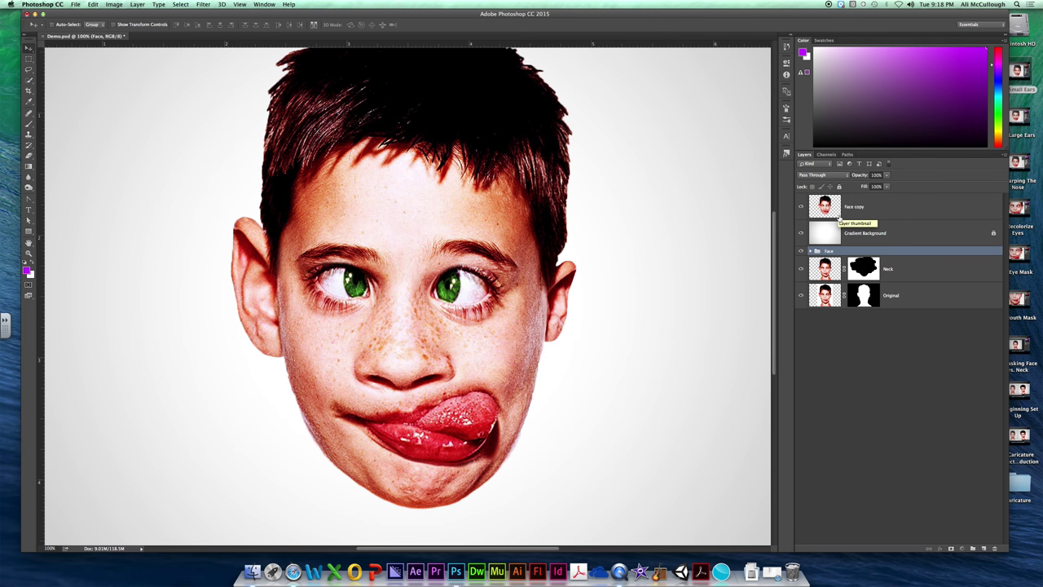
{"action": "left_click", "coordinate": [867, 213]}
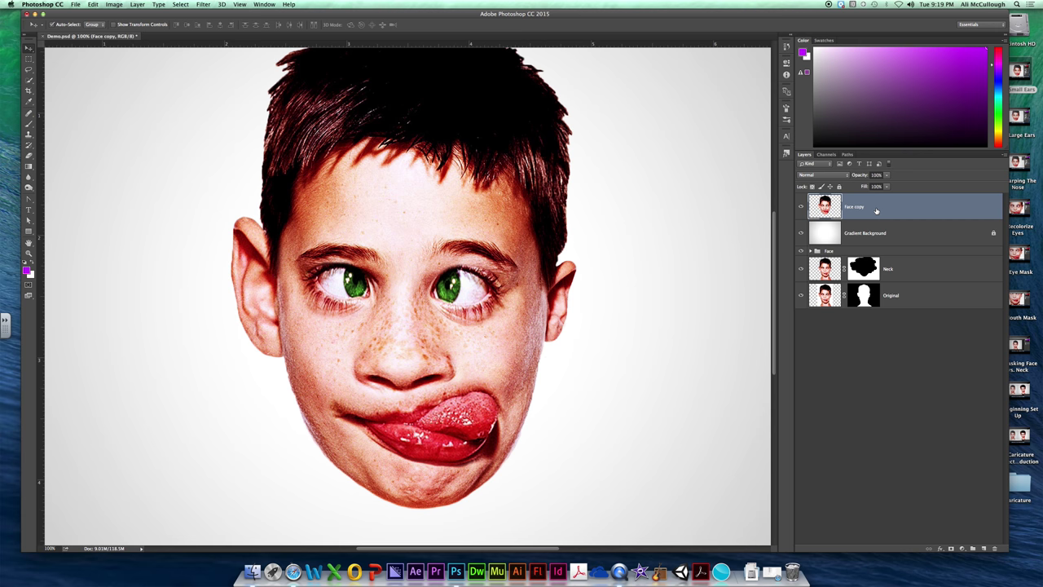
{"action": "key", "text": "super+minus"}
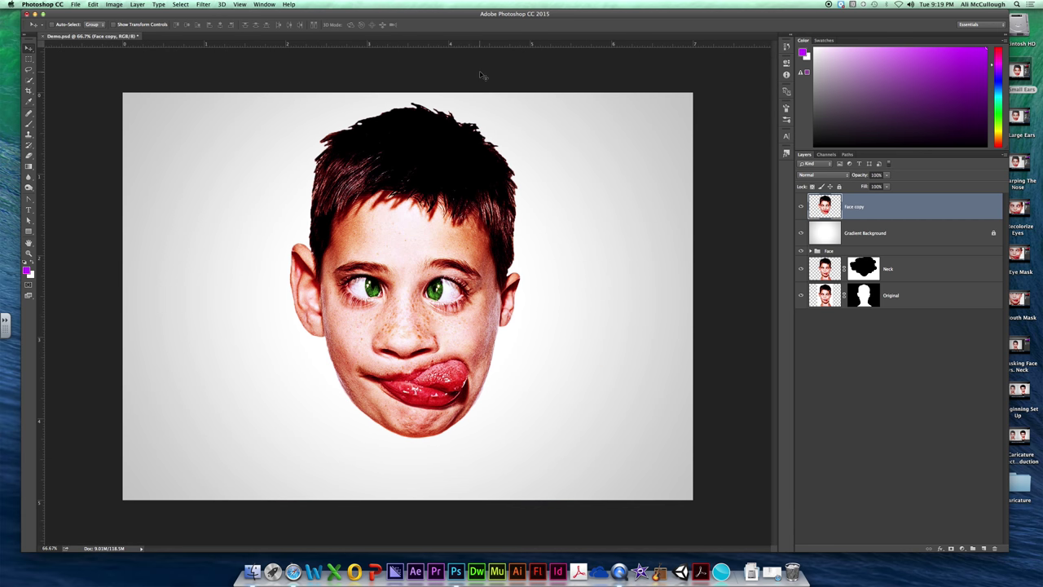
- Open Filter > Liquify on the Face copy layer and nudge its window left
{"action": "left_click", "coordinate": [204, 4]}
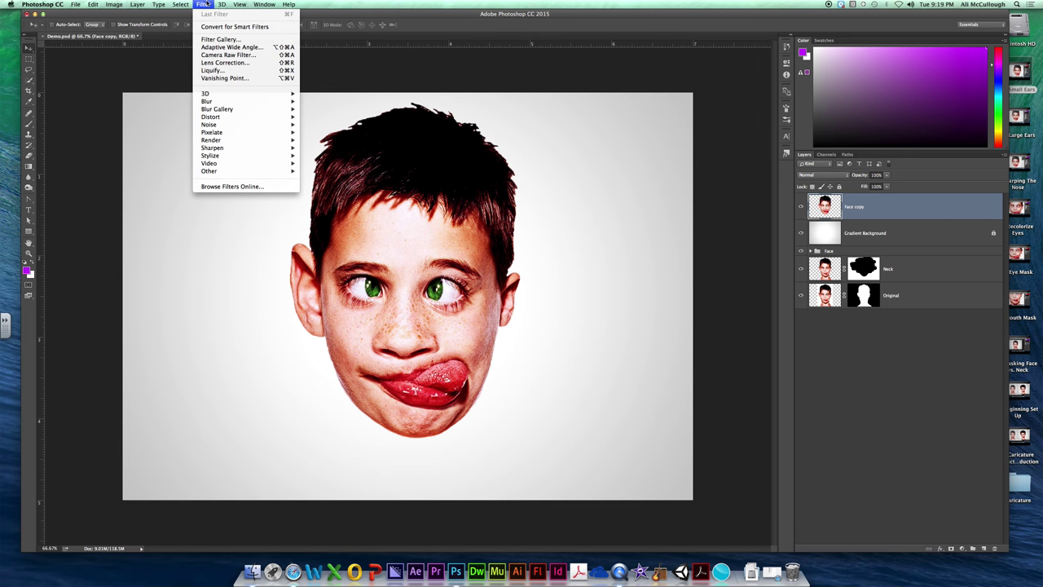
{"action": "left_click", "coordinate": [224, 72]}
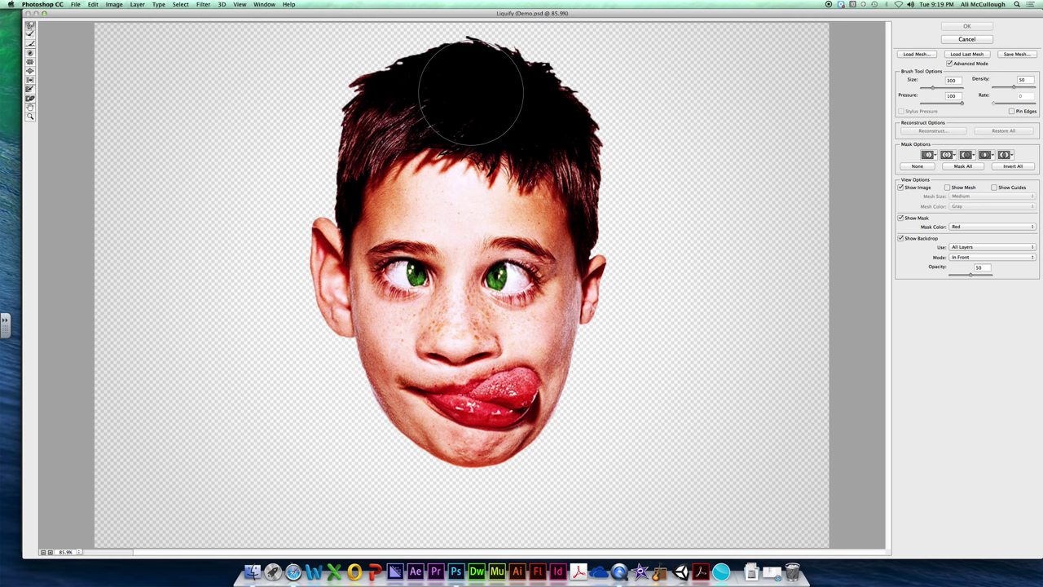
{"action": "mouse_move", "coordinate": [466, 13]}
{"action": "left_mouse_down"}
{"action": "mouse_move", "coordinate": [440, 14]}
{"action": "mouse_move", "coordinate": [449, 11]}
{"action": "left_mouse_up"}
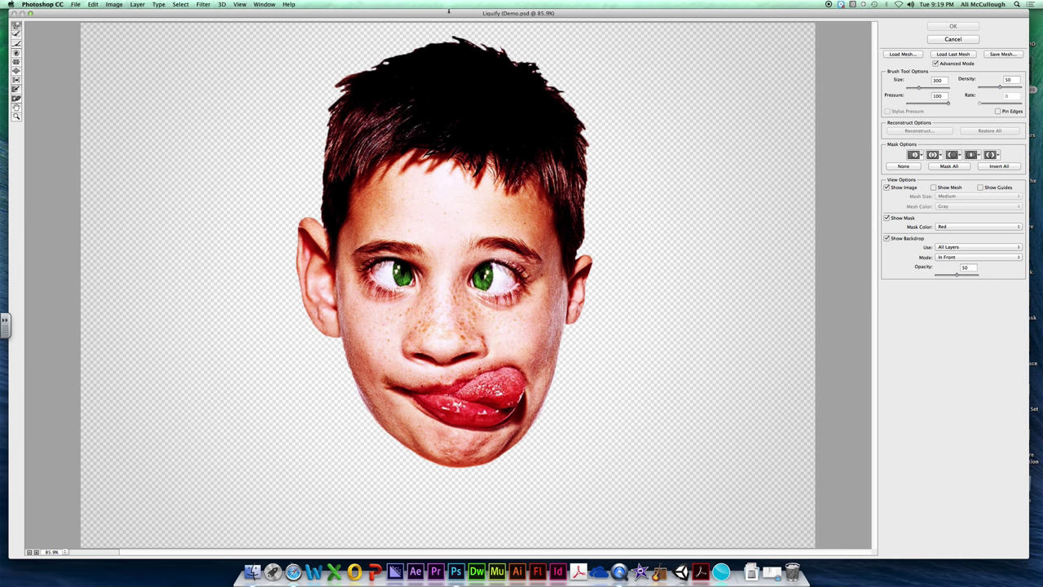
- Test a Forward Warp stroke on the hair, then undo it
{"action": "mouse_move", "coordinate": [441, 155]}
{"action": "left_mouse_down"}
{"action": "mouse_move", "coordinate": [302, 158]}
{"action": "mouse_move", "coordinate": [652, 123]}
{"action": "left_mouse_up"}
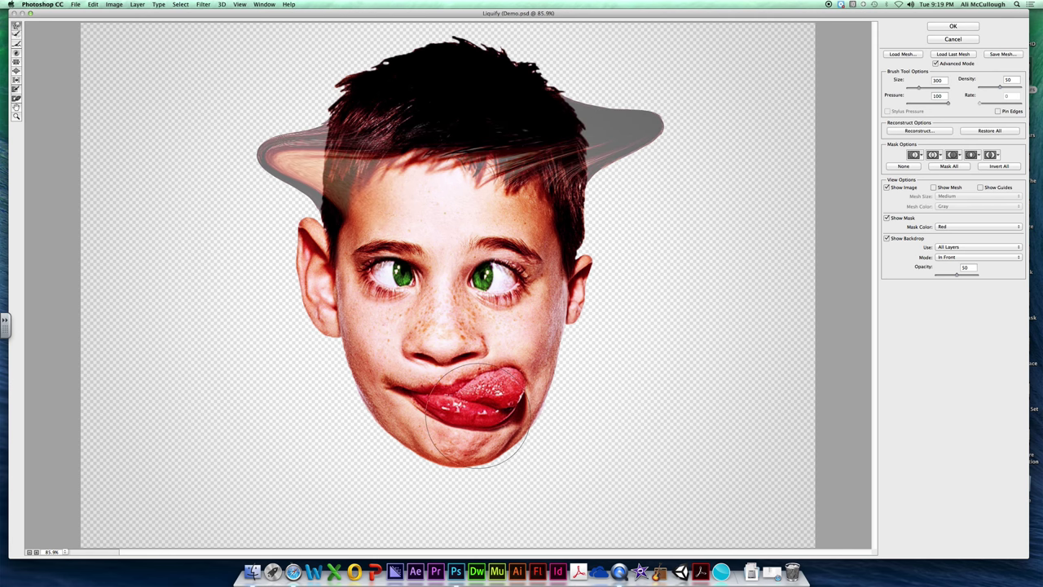
{"action": "key", "text": "super+alt+z"}
{"action": "key", "text": "super+shift+z"}
{"action": "key", "text": "super+alt+z"}
{"action": "key", "text": "super+alt+z"}
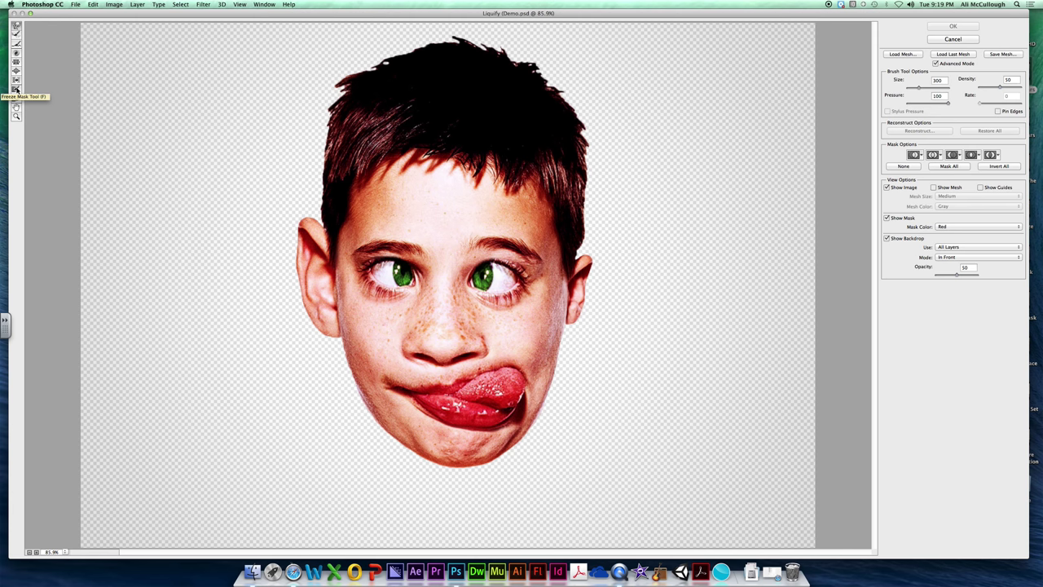
- Paint a freeze mask over the eyes, nose and lips with a size-200 brush
{"action": "left_click", "coordinate": [16, 90]}
{"action": "left_click", "coordinate": [16, 90]}
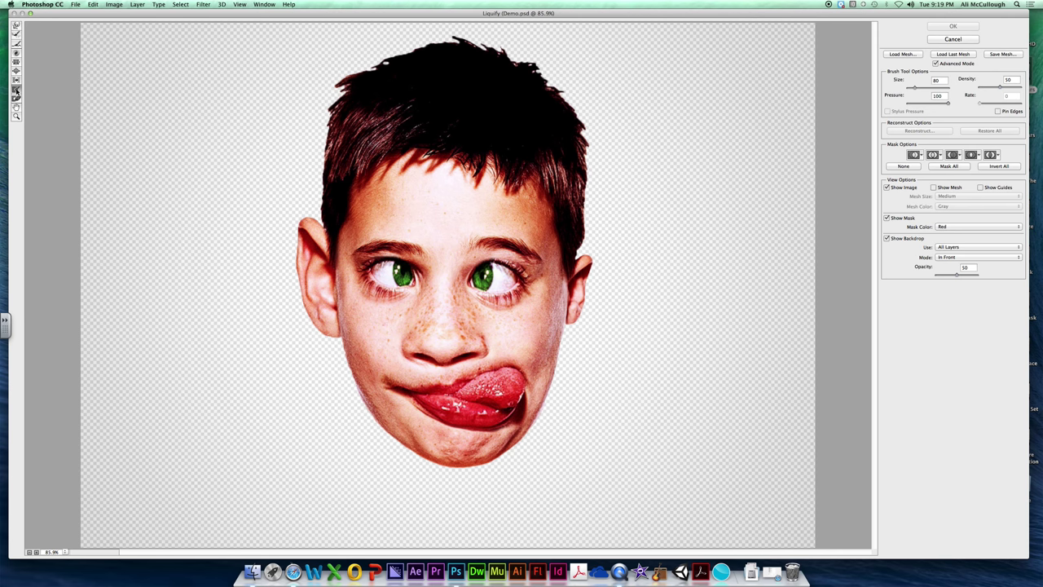
{"action": "key", "text": "bracketright"}
{"action": "key", "text": "bracketright"}
{"action": "key", "text": "bracketright"}
{"action": "key", "text": "bracketright"}
{"action": "key", "text": "bracketright"}
{"action": "key", "text": "bracketleft"}
{"action": "key", "text": "bracketleft"}
{"action": "key", "text": "bracketright"}
{"action": "key", "text": "bracketright"}
{"action": "key", "text": "bracketright"}
{"action": "mouse_move", "coordinate": [479, 275]}
{"action": "left_mouse_down"}
{"action": "mouse_move", "coordinate": [483, 262]}
{"action": "mouse_move", "coordinate": [510, 266]}
{"action": "mouse_move", "coordinate": [499, 290]}
{"action": "mouse_move", "coordinate": [379, 253]}
{"action": "mouse_move", "coordinate": [367, 271]}
{"action": "mouse_move", "coordinate": [383, 289]}
{"action": "mouse_move", "coordinate": [406, 275]}
{"action": "mouse_move", "coordinate": [442, 284]}
{"action": "mouse_move", "coordinate": [424, 339]}
{"action": "mouse_move", "coordinate": [456, 339]}
{"action": "mouse_move", "coordinate": [457, 318]}
{"action": "mouse_move", "coordinate": [444, 346]}
{"action": "left_mouse_up"}
{"action": "mouse_move", "coordinate": [417, 383]}
{"action": "left_mouse_down"}
{"action": "mouse_move", "coordinate": [450, 383]}
{"action": "mouse_move", "coordinate": [425, 396]}
{"action": "mouse_move", "coordinate": [488, 406]}
{"action": "mouse_move", "coordinate": [506, 387]}
{"action": "mouse_move", "coordinate": [506, 401]}
{"action": "mouse_move", "coordinate": [506, 386]}
{"action": "mouse_move", "coordinate": [440, 367]}
{"action": "left_mouse_up"}
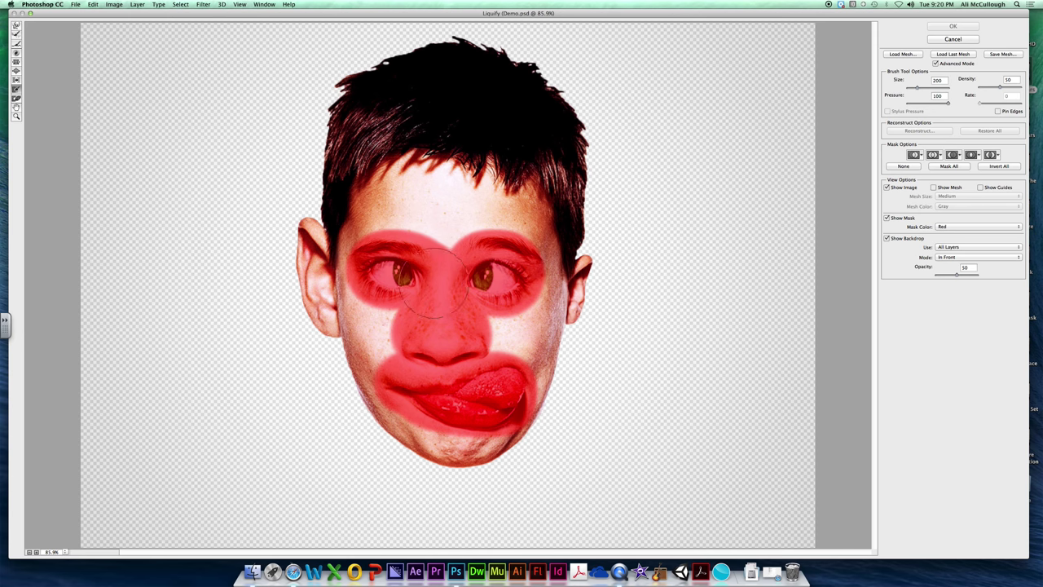
{"action": "left_click", "coordinate": [16, 26]}
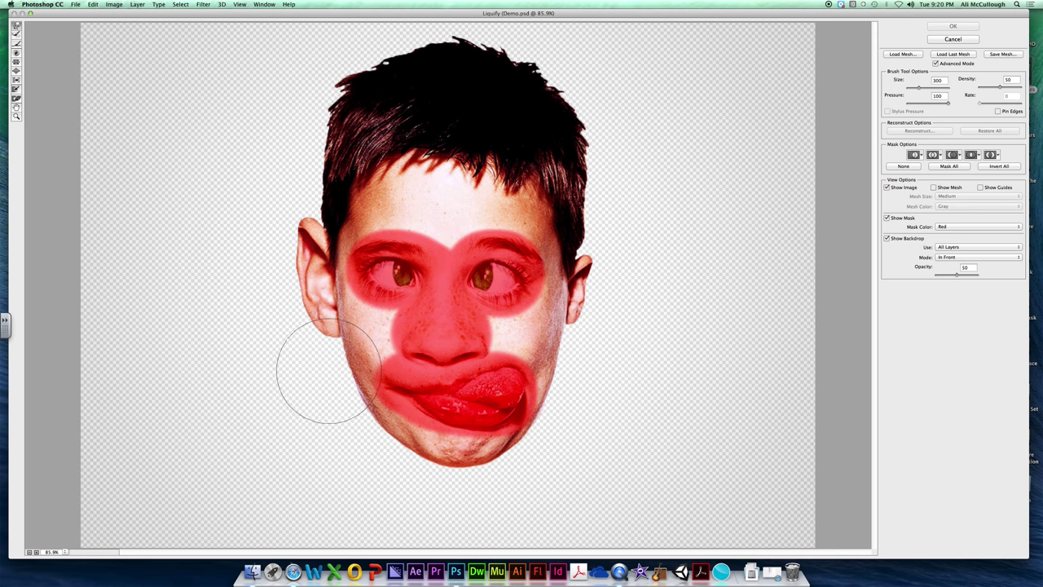
- Warp the left cheek at brush 175, then the left and right jaw at 300, inward
{"action": "key", "text": "bracketleft"}
{"action": "key", "text": "bracketleft"}
{"action": "key", "text": "bracketleft"}
{"action": "key", "text": "bracketleft"}
{"action": "key", "text": "bracketright"}
{"action": "key", "text": "bracketright"}
{"action": "key", "text": "bracketleft"}
{"action": "key", "text": "bracketleft"}
{"action": "key", "text": "bracketleft"}
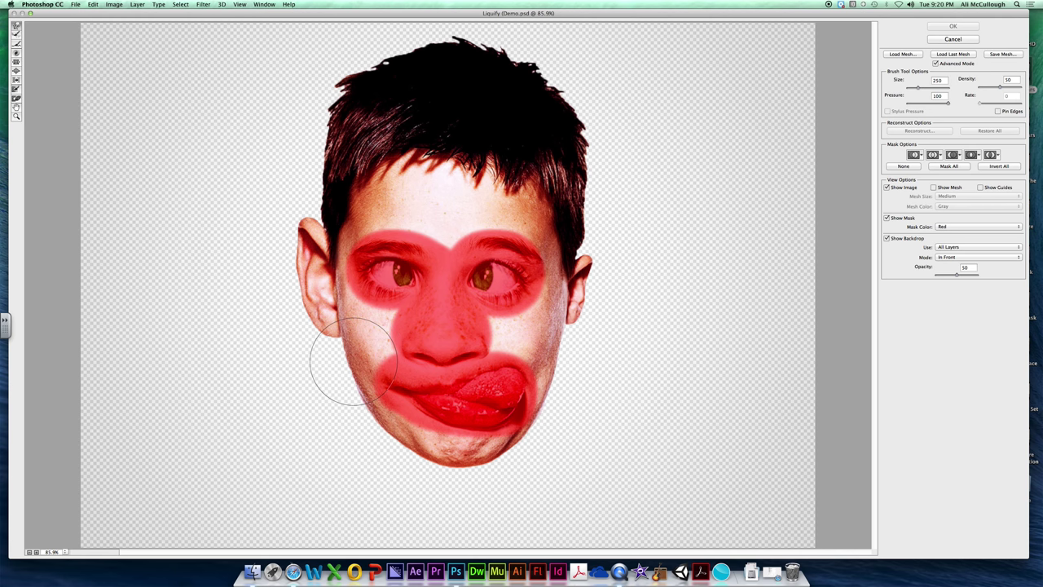
{"action": "key", "text": "bracketleft"}
{"action": "key", "text": "bracketleft"}
{"action": "key", "text": "bracketleft"}
{"action": "key", "text": "bracketleft"}
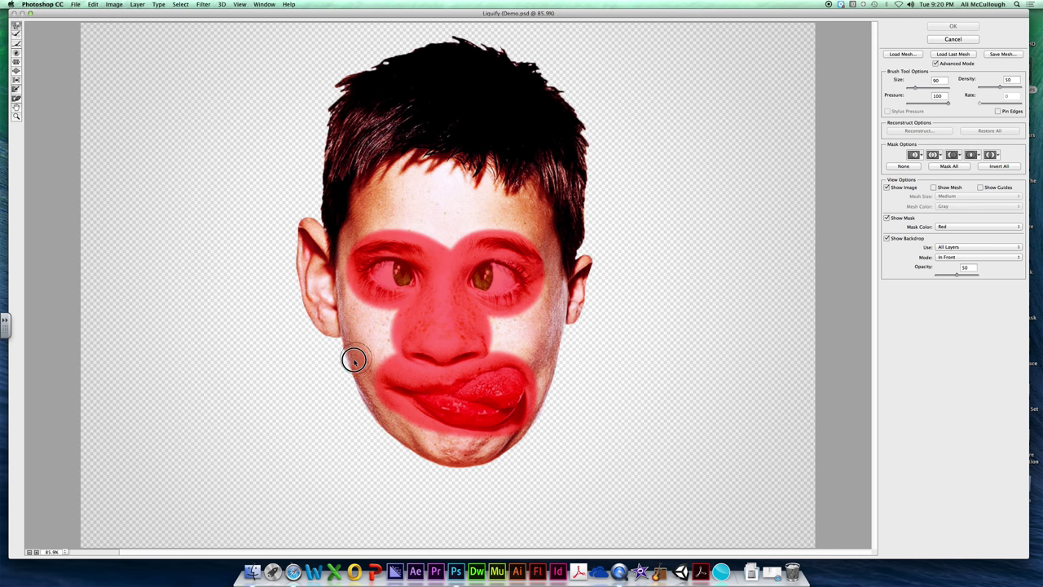
{"action": "mouse_move", "coordinate": [424, 374]}
{"action": "left_mouse_down"}
{"action": "mouse_move", "coordinate": [371, 359]}
{"action": "mouse_move", "coordinate": [361, 377]}
{"action": "mouse_move", "coordinate": [373, 380]}
{"action": "left_mouse_up"}
{"action": "key", "text": "bracketright"}
{"action": "key", "text": "bracketright"}
{"action": "key", "text": "bracketright"}
{"action": "key", "text": "bracketright"}
{"action": "key", "text": "bracketright"}
{"action": "key", "text": "bracketright"}
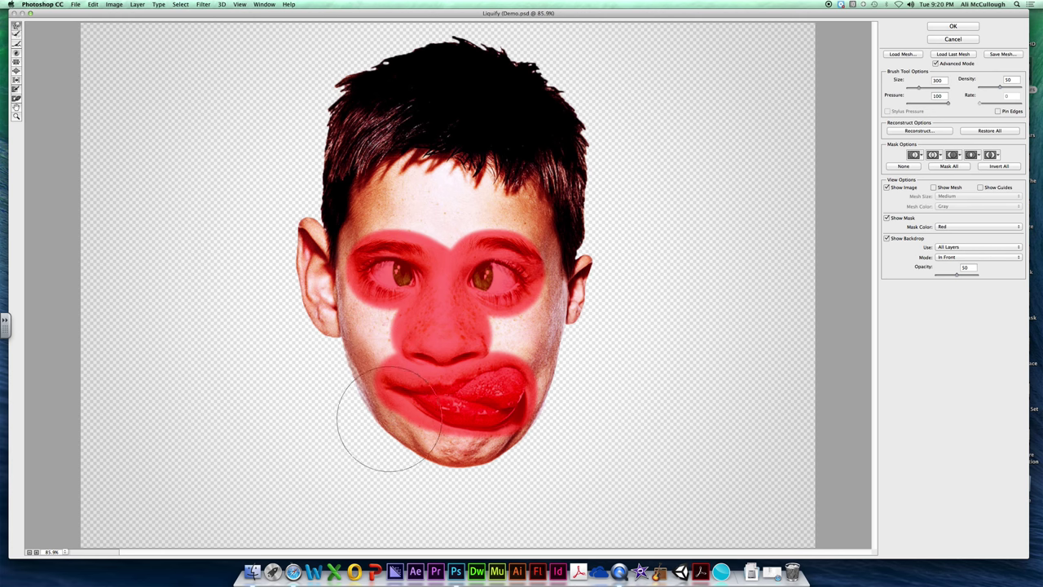
{"action": "left_click_drag", "start_coordinate": [386, 437], "coordinate": [377, 426]}
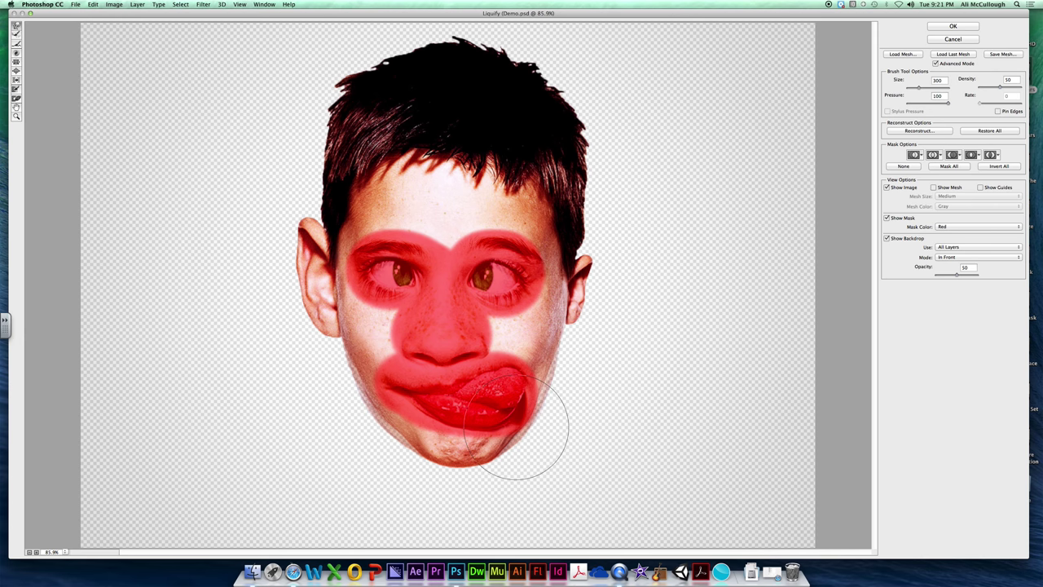
{"action": "left_click_drag", "start_coordinate": [516, 426], "coordinate": [508, 412]}
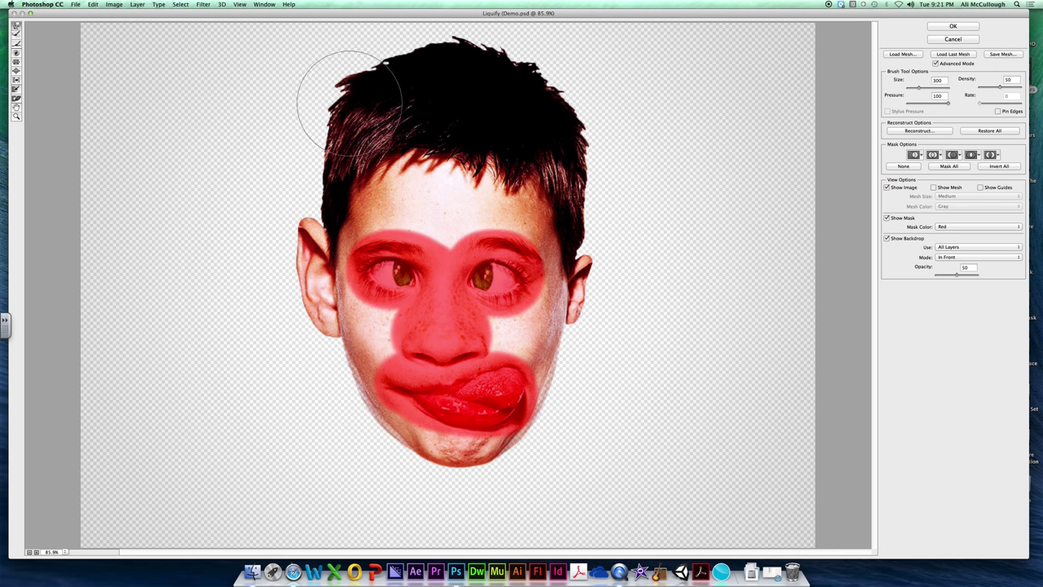
- Push the left and upper-left hair outline outward, then zoom the preview to 300%
{"action": "mouse_move", "coordinate": [337, 174]}
{"action": "left_mouse_down"}
{"action": "mouse_move", "coordinate": [324, 179]}
{"action": "mouse_move", "coordinate": [319, 116]}
{"action": "mouse_move", "coordinate": [331, 122]}
{"action": "mouse_move", "coordinate": [343, 88]}
{"action": "mouse_move", "coordinate": [354, 98]}
{"action": "mouse_move", "coordinate": [375, 57]}
{"action": "mouse_move", "coordinate": [390, 79]}
{"action": "mouse_move", "coordinate": [431, 65]}
{"action": "mouse_move", "coordinate": [471, 69]}
{"action": "mouse_move", "coordinate": [555, 106]}
{"action": "mouse_move", "coordinate": [582, 140]}
{"action": "mouse_move", "coordinate": [585, 194]}
{"action": "mouse_move", "coordinate": [607, 214]}
{"action": "mouse_move", "coordinate": [584, 214]}
{"action": "mouse_move", "coordinate": [584, 225]}
{"action": "mouse_move", "coordinate": [600, 218]}
{"action": "mouse_move", "coordinate": [572, 210]}
{"action": "mouse_move", "coordinate": [598, 210]}
{"action": "left_mouse_up"}
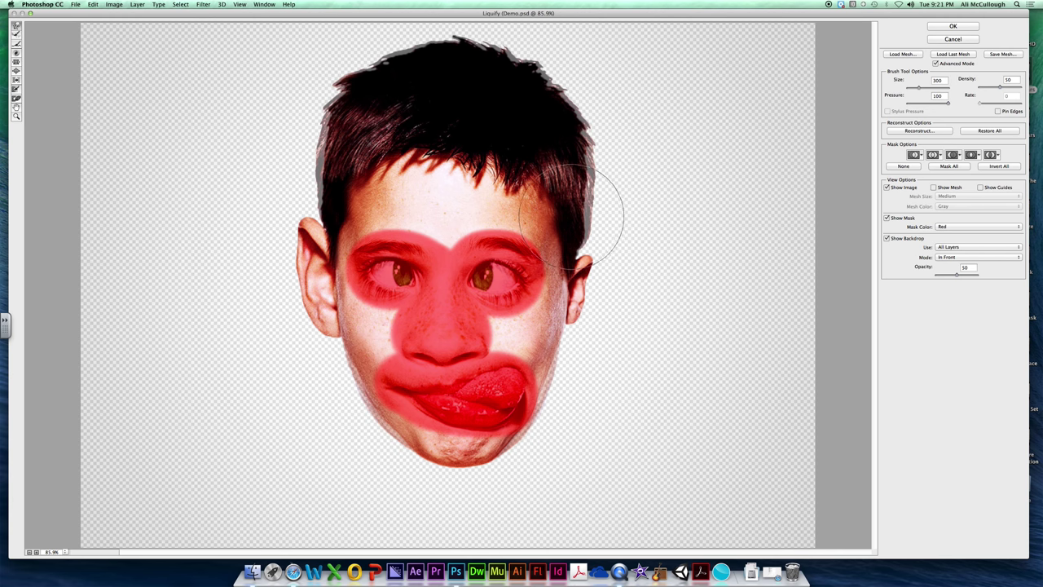
{"action": "mouse_move", "coordinate": [334, 131]}
{"action": "left_mouse_down"}
{"action": "mouse_move", "coordinate": [315, 147]}
{"action": "mouse_move", "coordinate": [310, 105]}
{"action": "mouse_move", "coordinate": [356, 95]}
{"action": "mouse_move", "coordinate": [372, 51]}
{"action": "mouse_move", "coordinate": [368, 74]}
{"action": "mouse_move", "coordinate": [456, 73]}
{"action": "mouse_move", "coordinate": [524, 86]}
{"action": "mouse_move", "coordinate": [569, 143]}
{"action": "left_mouse_up"}
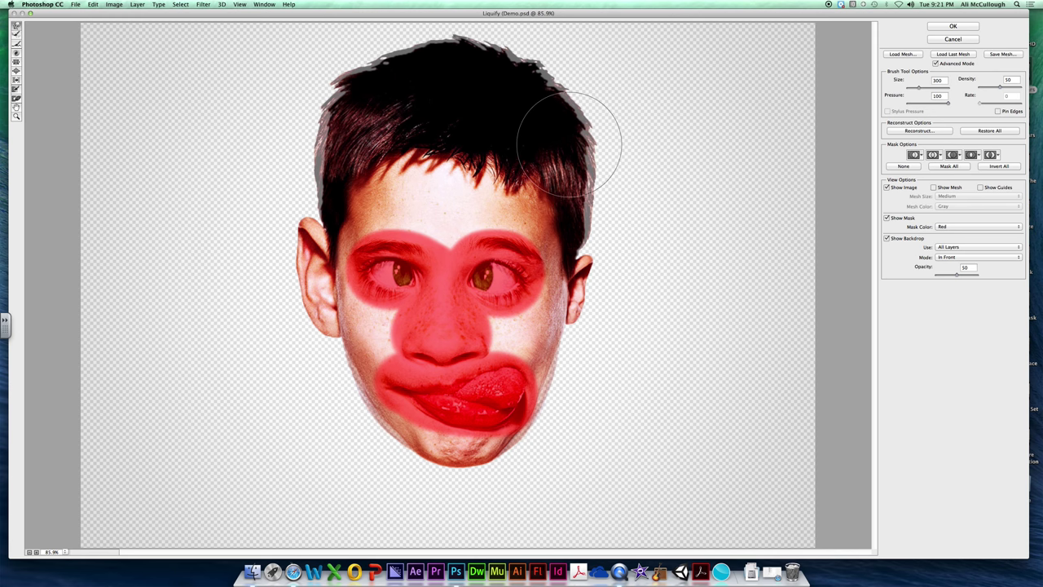
{"action": "key", "text": "alt"}
{"action": "key", "text": "super+plus"}
{"action": "key", "text": "super+plus"}
{"action": "key", "text": "super+plus"}
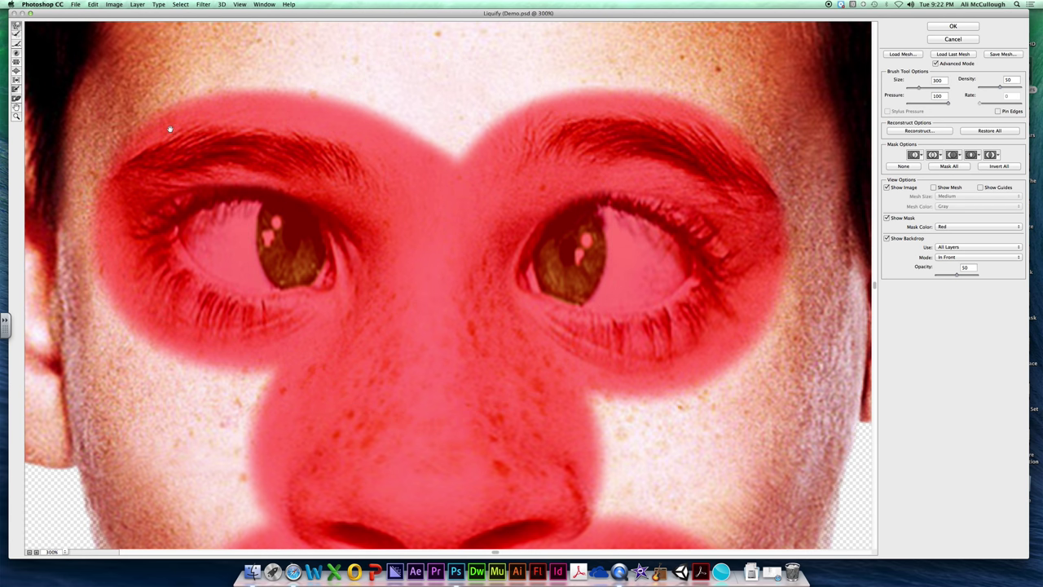
- Smooth the hair edge above the right ear with a size-25 Forward Warp brush
{"action": "scroll", "coordinate": [170, 129], "scroll_direction": "up", "scroll_amount": 6}
{"action": "scroll", "coordinate": [169, 129], "scroll_direction": "left", "scroll_amount": 8}
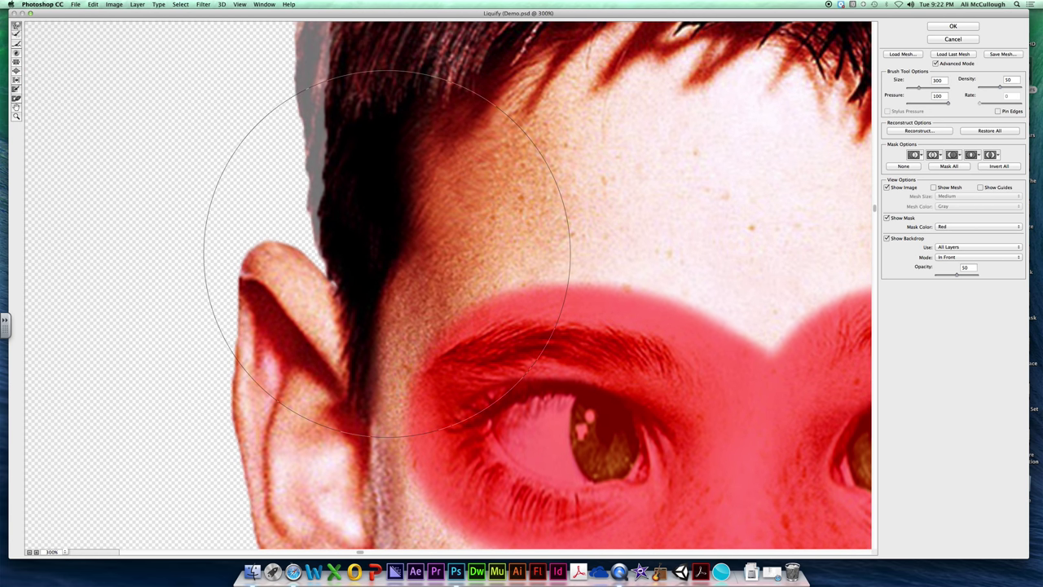
{"action": "key", "text": "bracketleft"}
{"action": "key", "text": "bracketleft"}
{"action": "key", "text": "bracketleft"}
{"action": "key", "text": "bracketleft"}
{"action": "key", "text": "bracketleft"}
{"action": "key", "text": "bracketleft"}
{"action": "key", "text": "bracketleft"}
{"action": "key", "text": "bracketleft"}
{"action": "key", "text": "bracketleft"}
{"action": "key", "text": "bracketleft"}
{"action": "key", "text": "bracketleft"}
{"action": "key", "text": "bracketleft"}
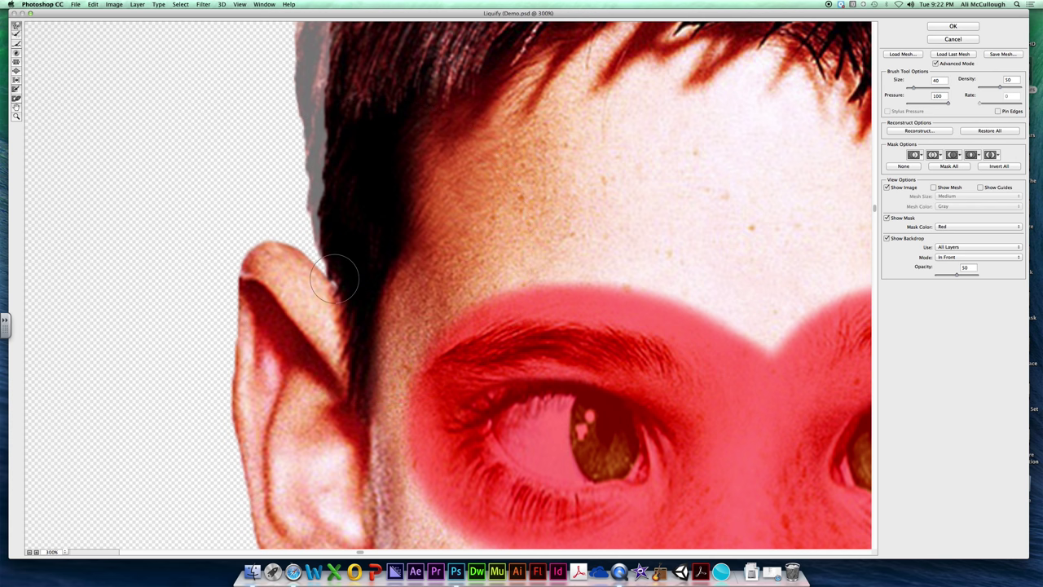
{"action": "key", "text": "bracketleft"}
{"action": "key", "text": "bracketleft"}
{"action": "key", "text": "bracketleft"}
{"action": "key", "text": "bracketleft"}
{"action": "key", "text": "bracketleft"}
{"action": "key", "text": "bracketleft"}
{"action": "key", "text": "bracketleft"}
{"action": "key", "text": "bracketleft"}
{"action": "mouse_move", "coordinate": [623, 253]}
{"action": "left_mouse_down"}
{"action": "mouse_move", "coordinate": [573, 235]}
{"action": "mouse_move", "coordinate": [523, 241]}
{"action": "mouse_move", "coordinate": [410, 222]}
{"action": "left_mouse_up"}
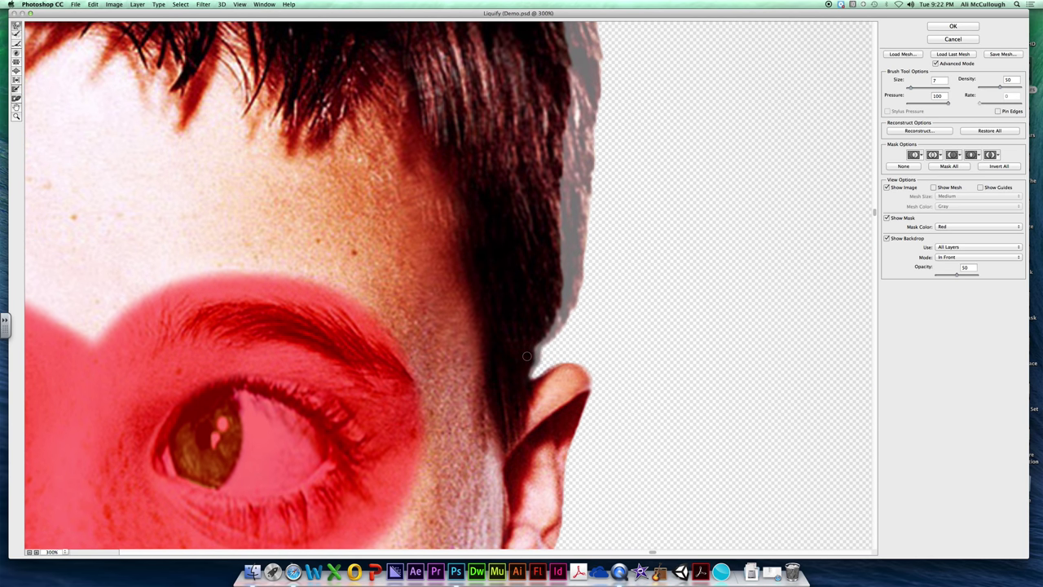
{"action": "key", "text": "bracketright"}
{"action": "key", "text": "bracketright"}
{"action": "key", "text": "bracketright"}
{"action": "key", "text": "bracketright"}
{"action": "key", "text": "bracketright"}
{"action": "key", "text": "bracketright"}
{"action": "key", "text": "bracketright"}
{"action": "key", "text": "bracketright"}
{"action": "key", "text": "bracketright"}
{"action": "key", "text": "bracketright"}
{"action": "key", "text": "bracketright"}
{"action": "key", "text": "bracketright"}
{"action": "key", "text": "bracketright"}
{"action": "key", "text": "bracketright"}
{"action": "key", "text": "bracketright"}
{"action": "mouse_move", "coordinate": [532, 375]}
{"action": "left_mouse_down"}
{"action": "mouse_move", "coordinate": [544, 354]}
{"action": "mouse_move", "coordinate": [552, 369]}
{"action": "mouse_move", "coordinate": [538, 379]}
{"action": "left_mouse_up"}
{"action": "scroll", "coordinate": [537, 379], "scroll_direction": "down", "scroll_amount": 4}
{"action": "scroll", "coordinate": [537, 381], "scroll_direction": "up", "scroll_amount": 1}
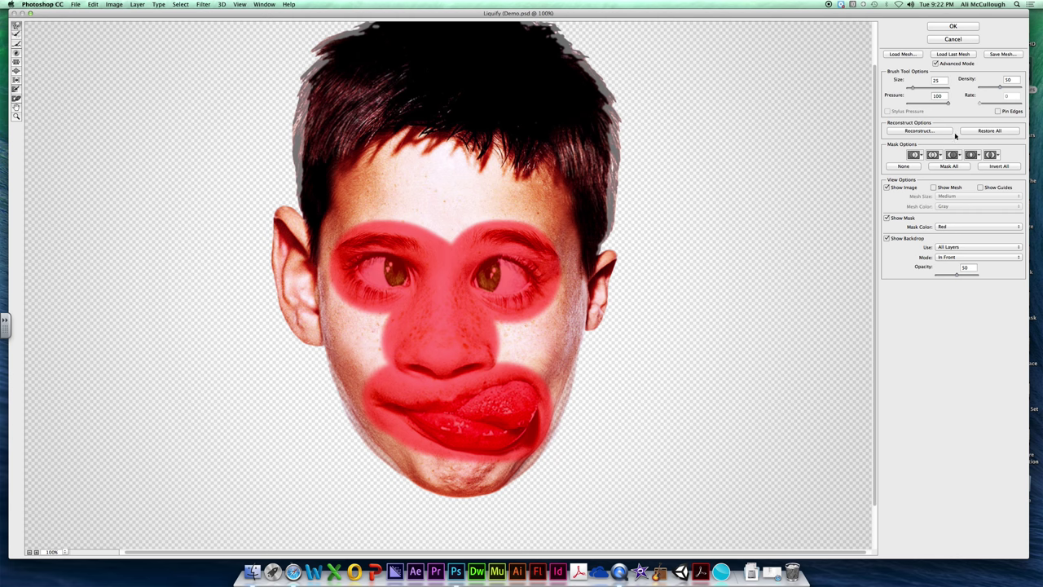
- Commit the Liquify edits, narrowed chin and widened hair, to the Face copy layer
{"action": "left_click", "coordinate": [952, 27]}
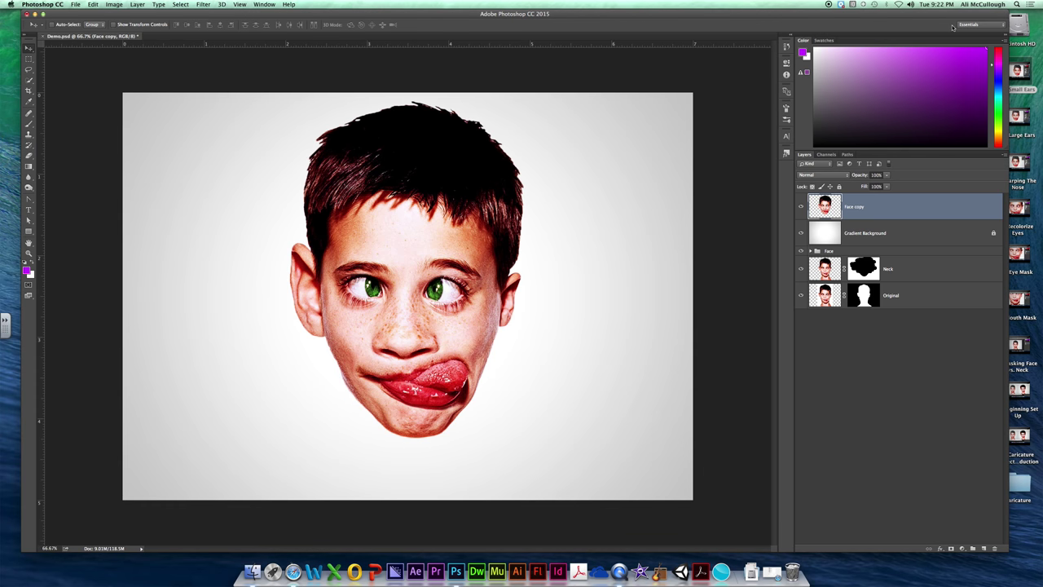